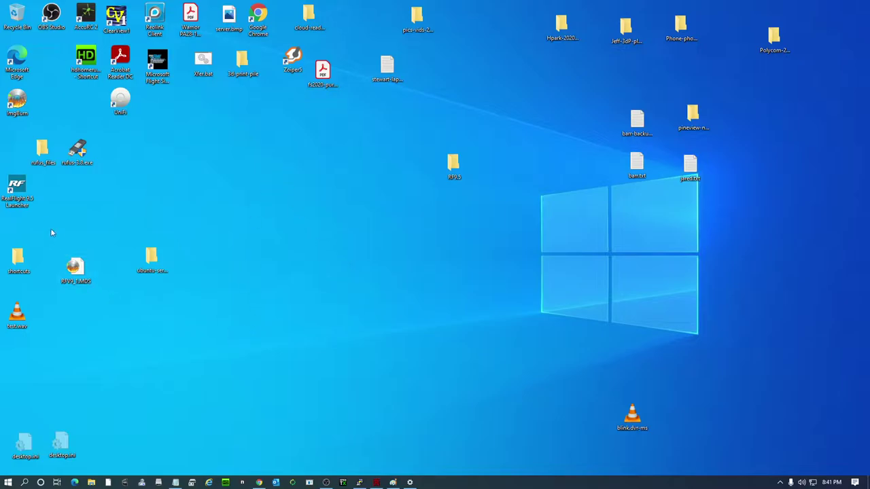
Step: Launch RealFlight 9.5 and open the simulator's controller selection
double_click(19, 189)
left_click(346, 182)
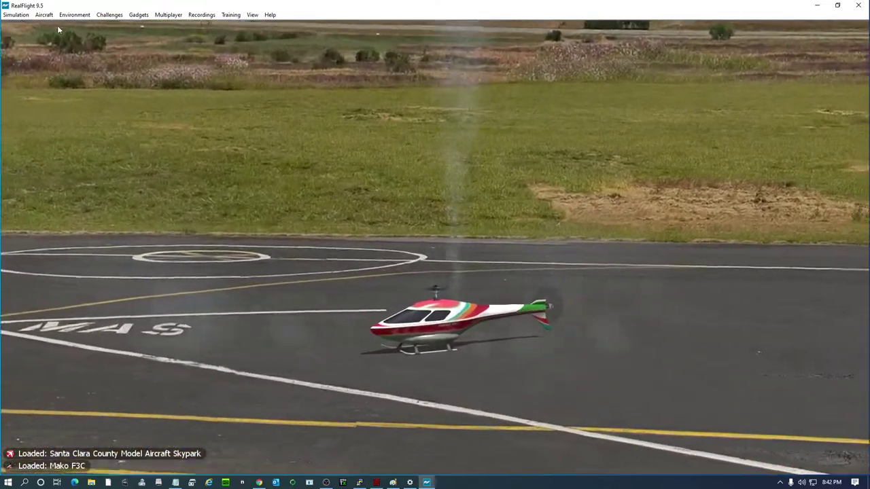
left_click(24, 15)
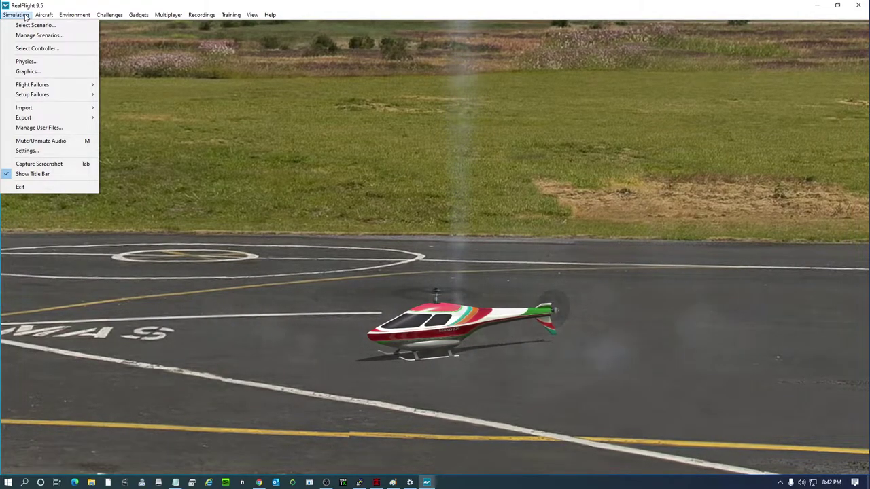
left_click(34, 49)
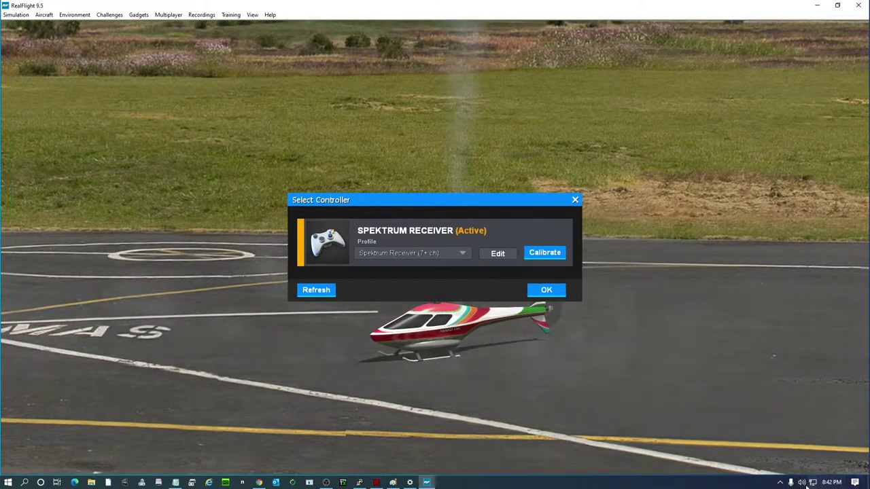
Step: Lower the RealFlight 9.5 volume to 0 in the system volume mixer
right_click(800, 483)
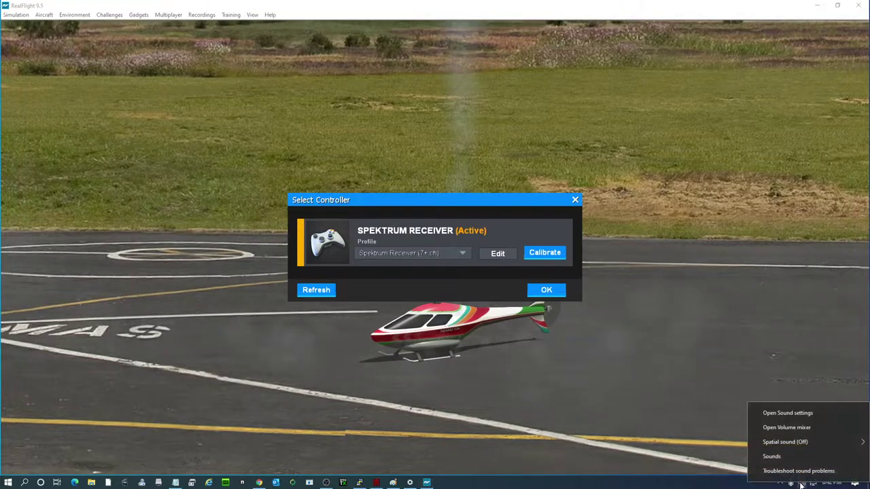
left_click(789, 429)
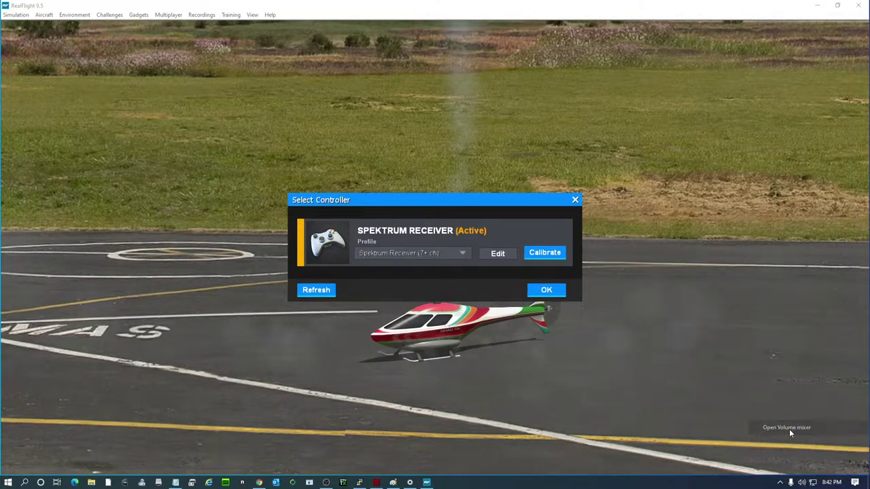
left_click_drag(782, 427, 782, 440)
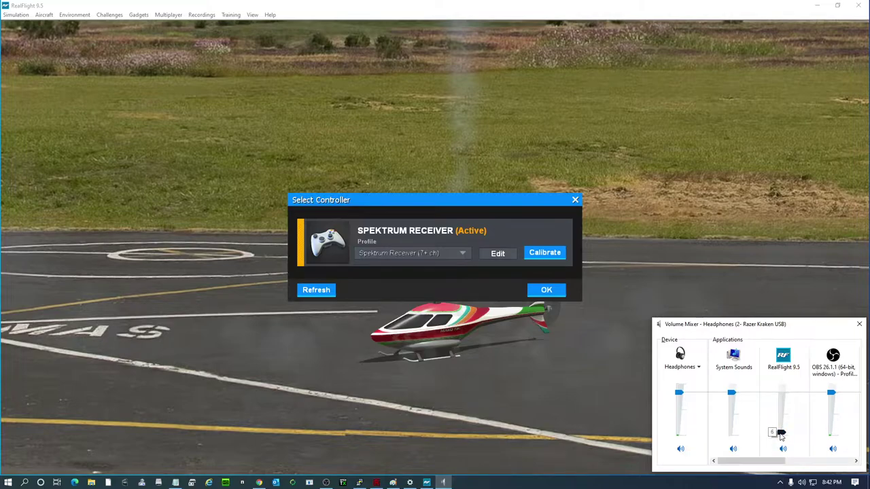
left_click(859, 325)
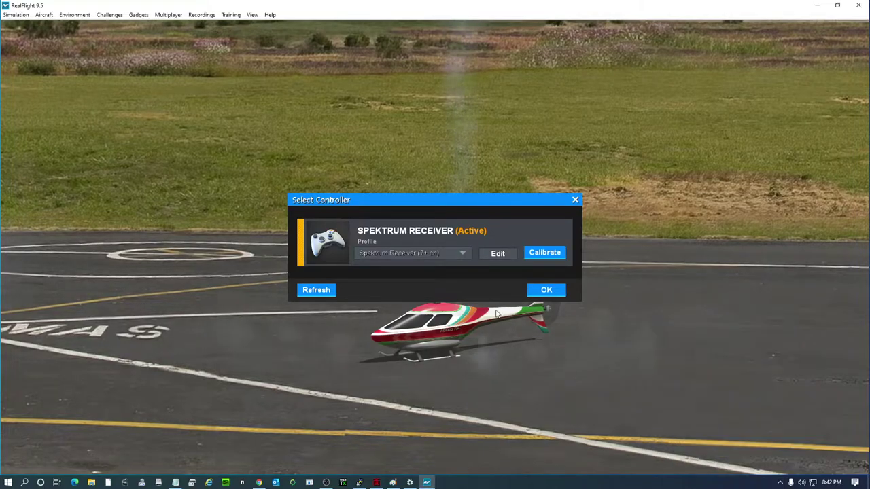
right_click(802, 482)
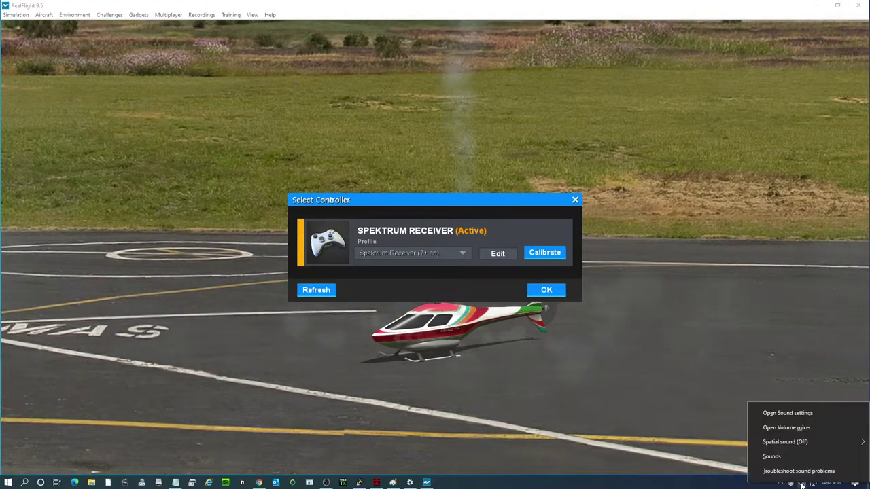
left_click(782, 431)
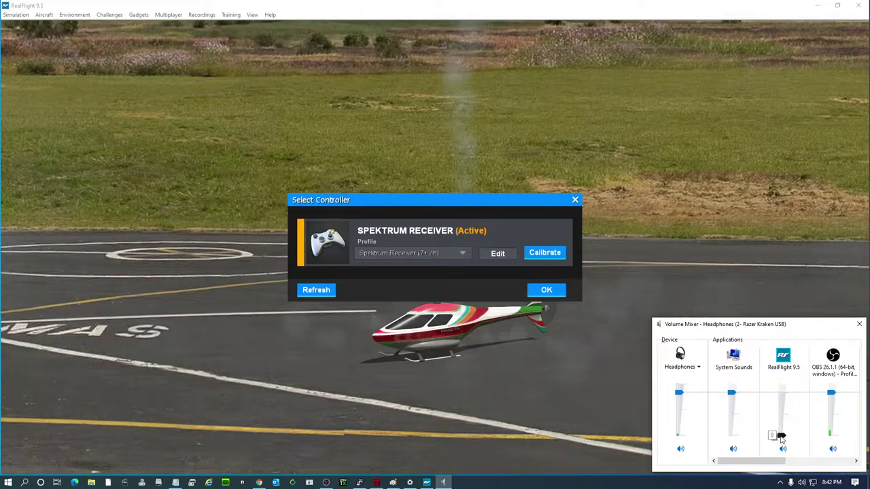
left_click(596, 360)
Step: Reopen the controller selection and choose the Spektrum Receiver (7+ ch) profile for the active receiver
left_click_drag(384, 204, 277, 124)
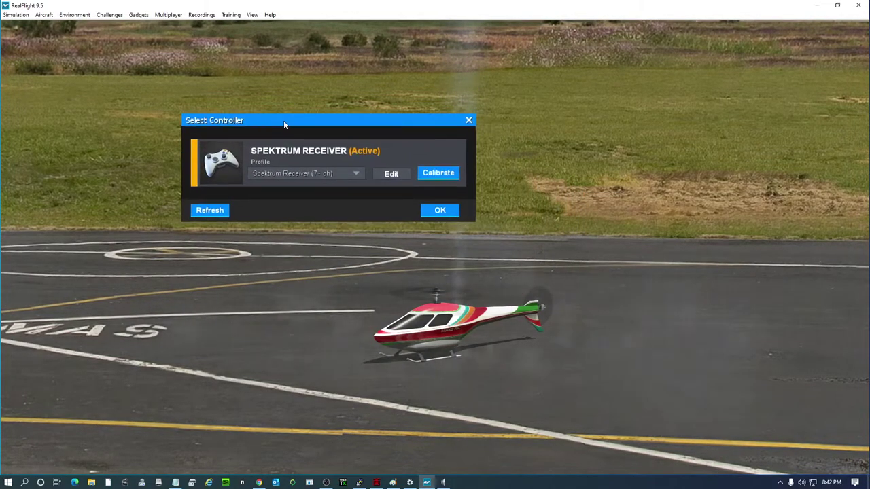
left_click(468, 120)
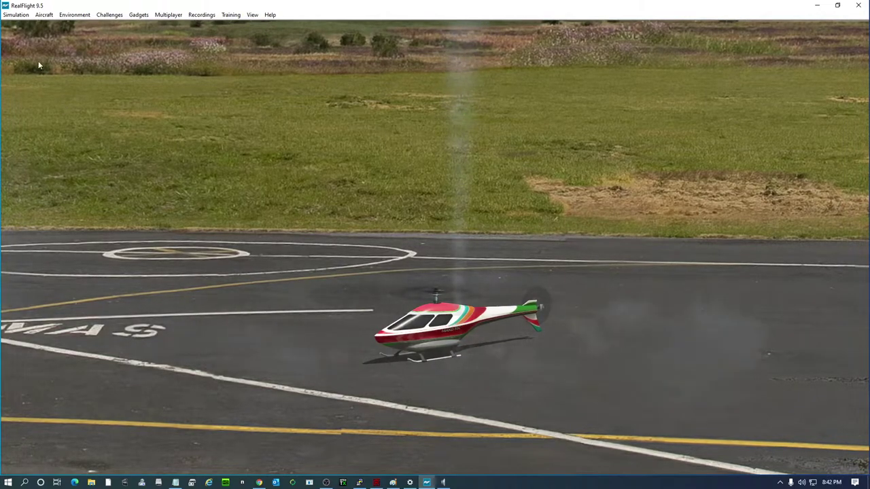
left_click(15, 14)
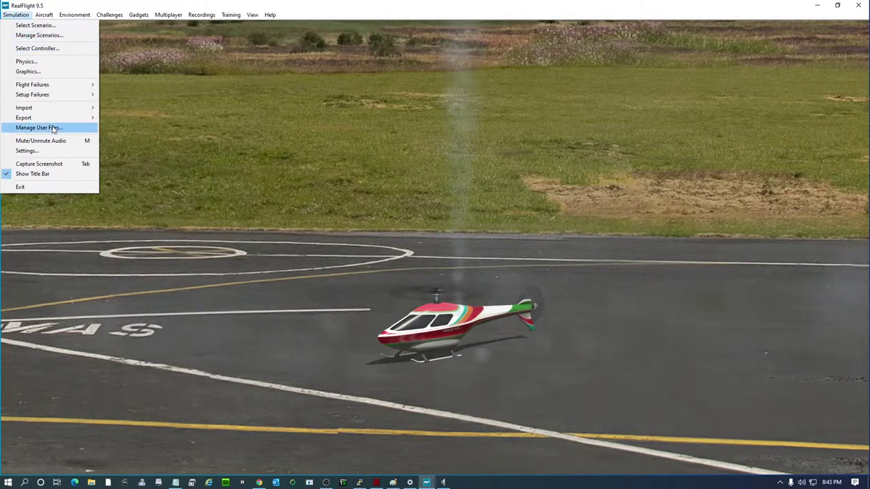
left_click(33, 49)
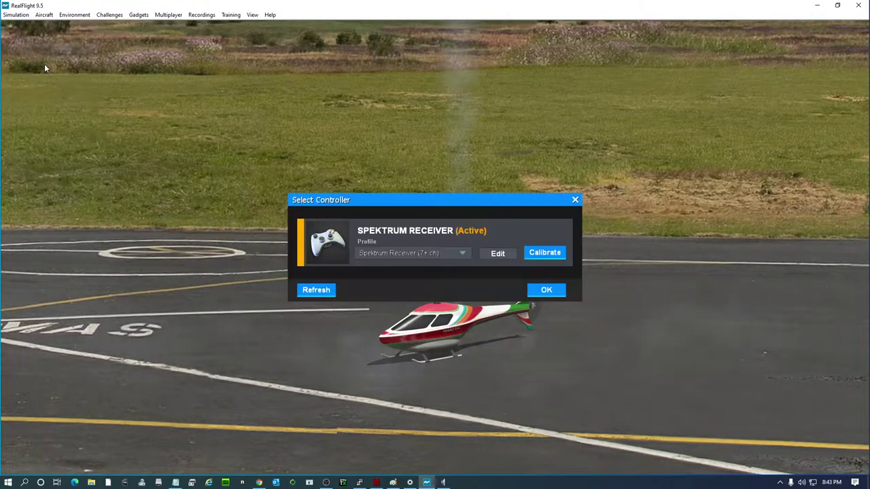
left_click(464, 253)
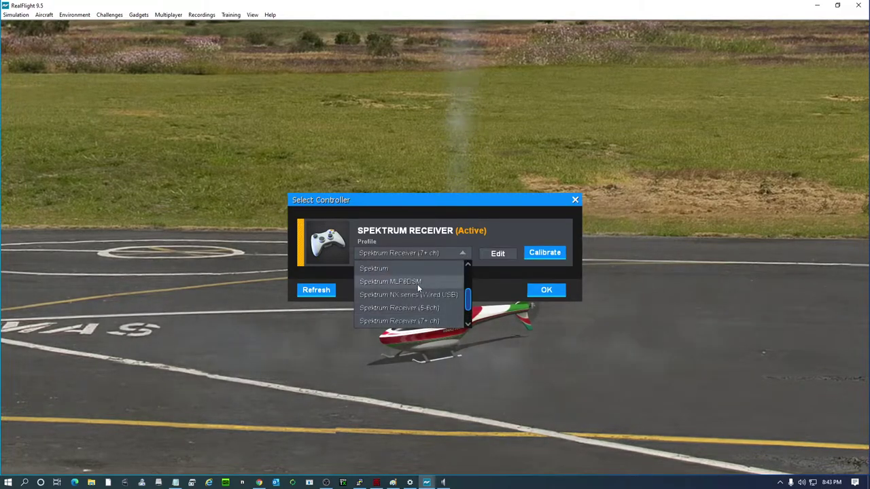
scroll(468, 299, "down", 1)
scroll(468, 299, "up", 1)
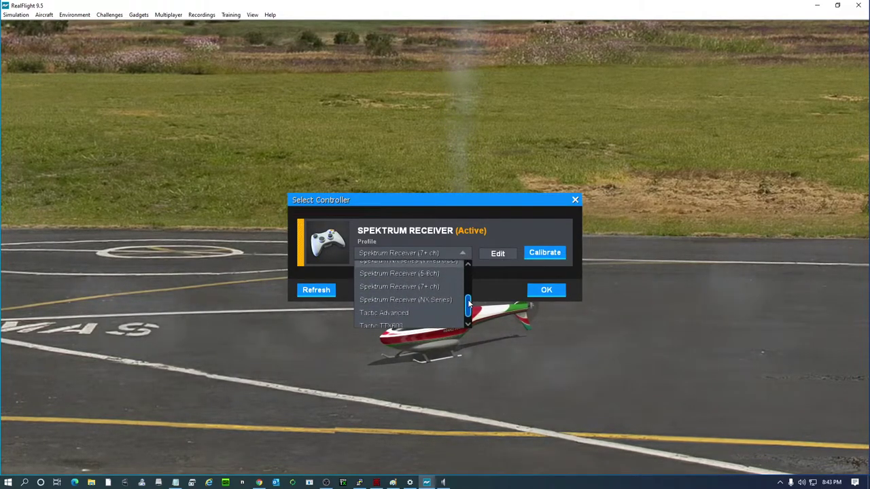
scroll(468, 299, "down", 1)
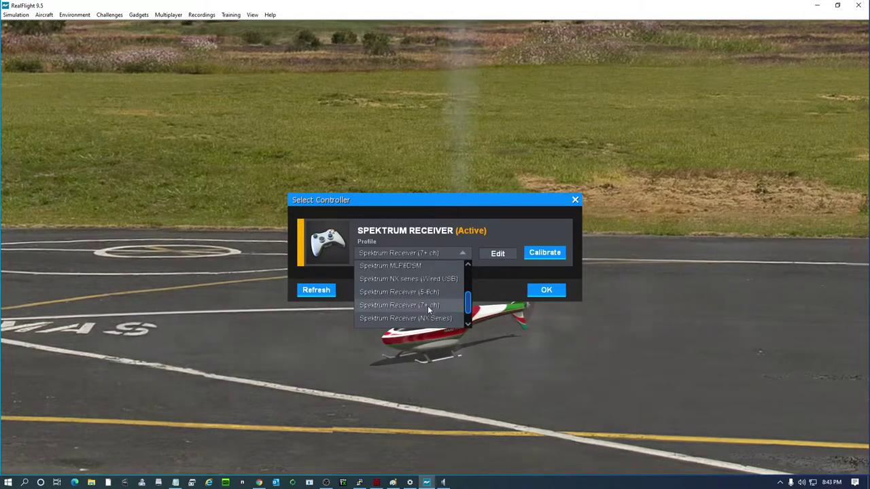
left_click(429, 305)
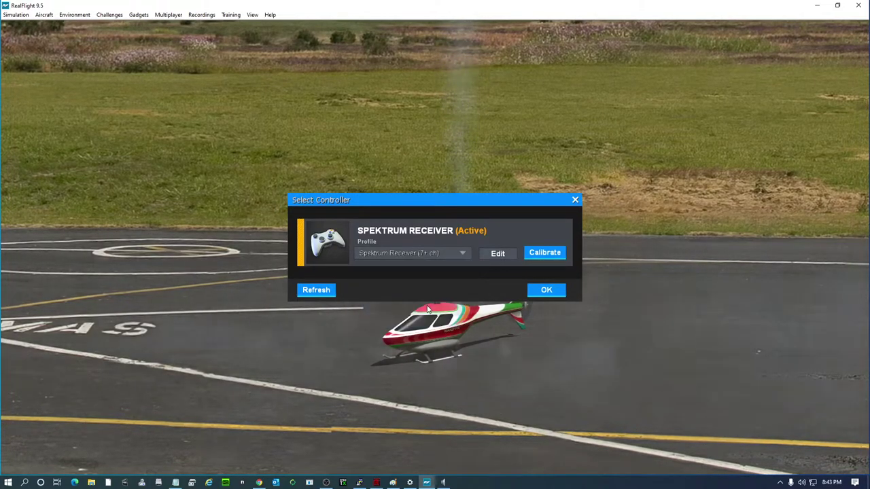
Step: Set the Spektrum receiver's profile to Gamepad and move the controller window clear of the helicopter
left_click(462, 253)
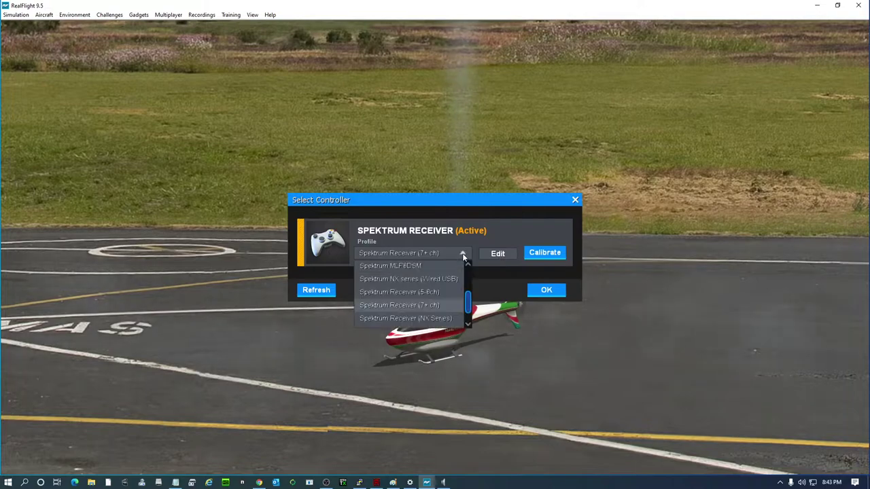
scroll(467, 278, "up", 2)
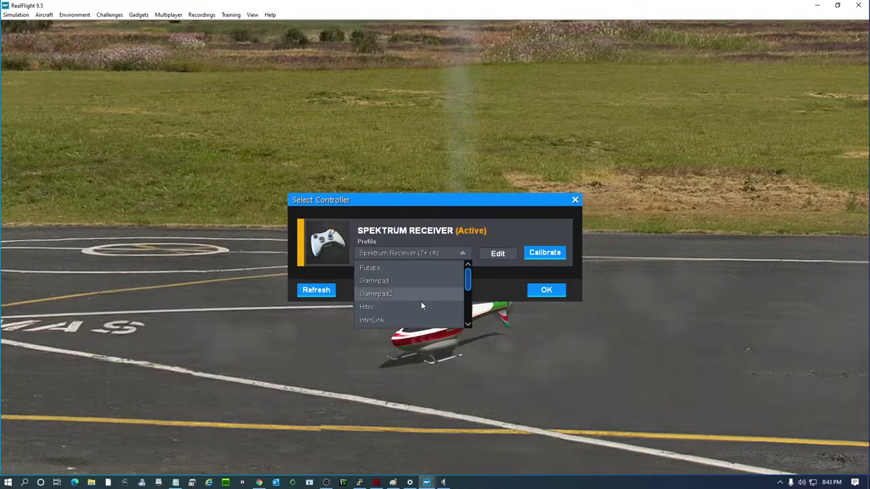
mouse_move(468, 279)
left_mouse_down()
mouse_move(467, 312)
mouse_move(467, 280)
left_mouse_up()
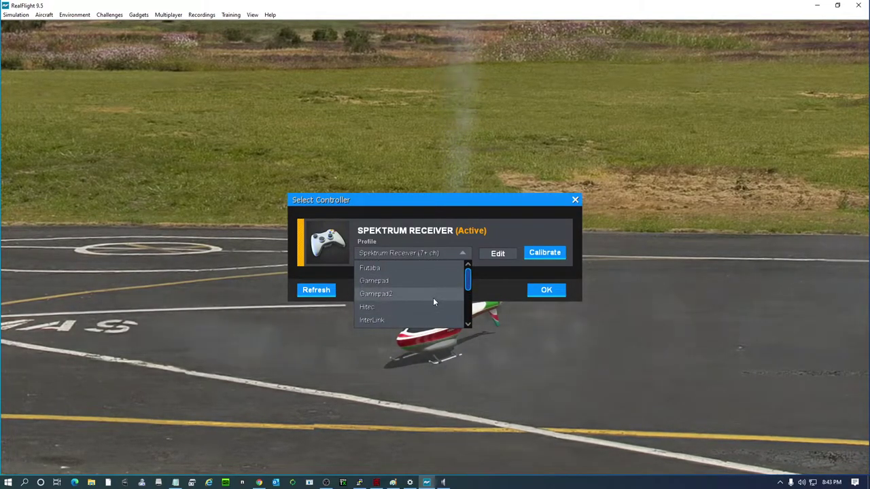
left_click(376, 281)
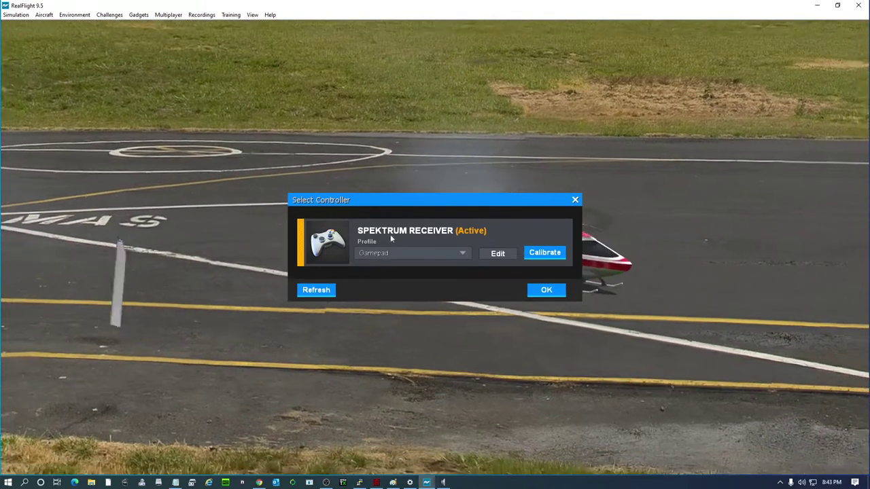
left_click_drag(418, 202, 286, 113)
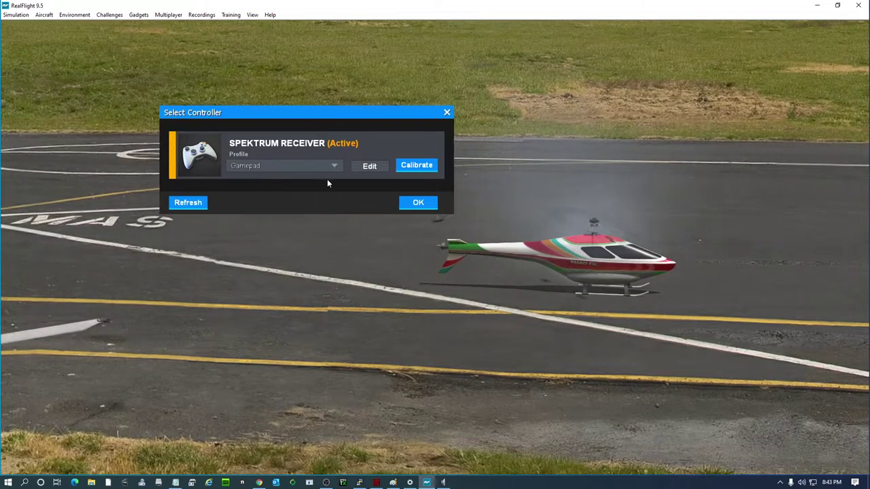
Step: Edit the Gamepad profile and clear the inputs assigned to aileron, elevator, throttle, rudder, flaps and smoke
left_click(369, 167)
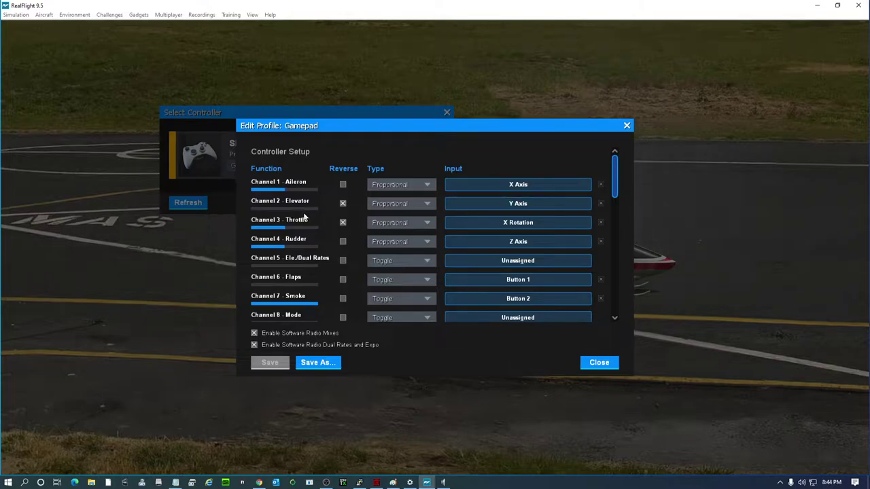
left_click(600, 185)
left_click(601, 203)
left_click(600, 222)
left_click(600, 241)
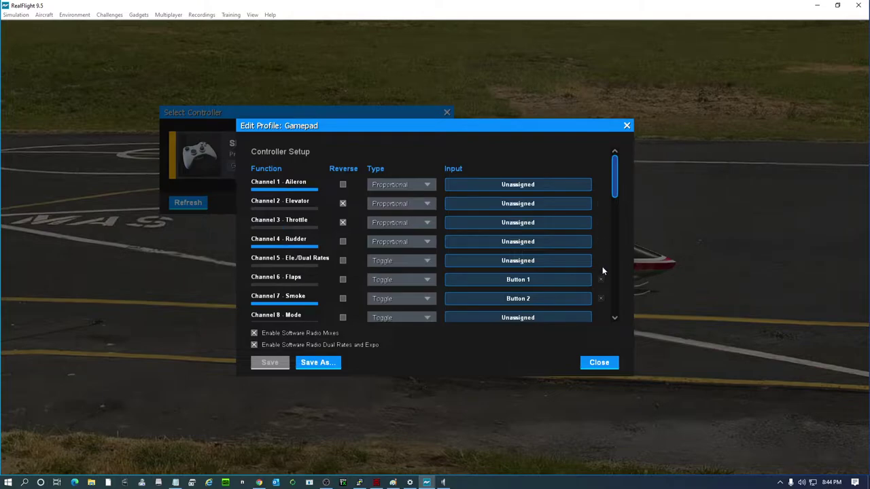
left_click(600, 298)
Step: Clear the remaining profile assignments, including the user interface inputs for Select, Cancel, Up and Down
left_click_drag(615, 184, 612, 299)
left_click(604, 206)
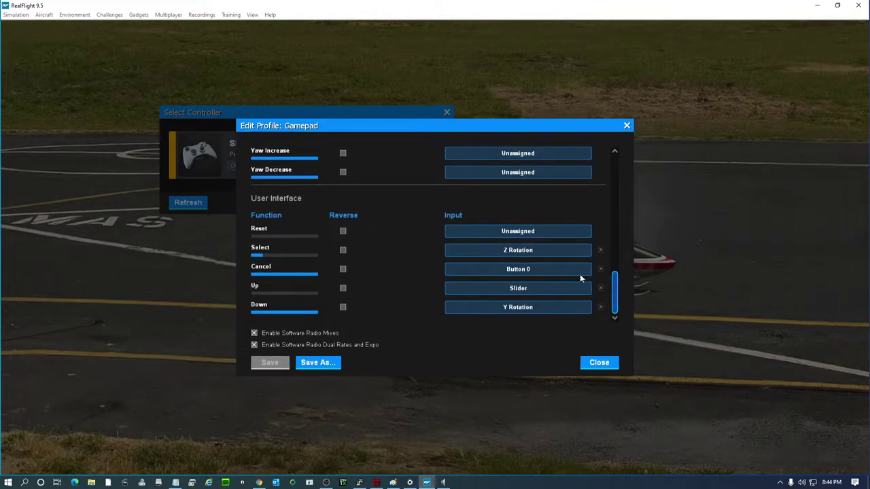
left_click(601, 250)
left_click(601, 269)
left_click(601, 288)
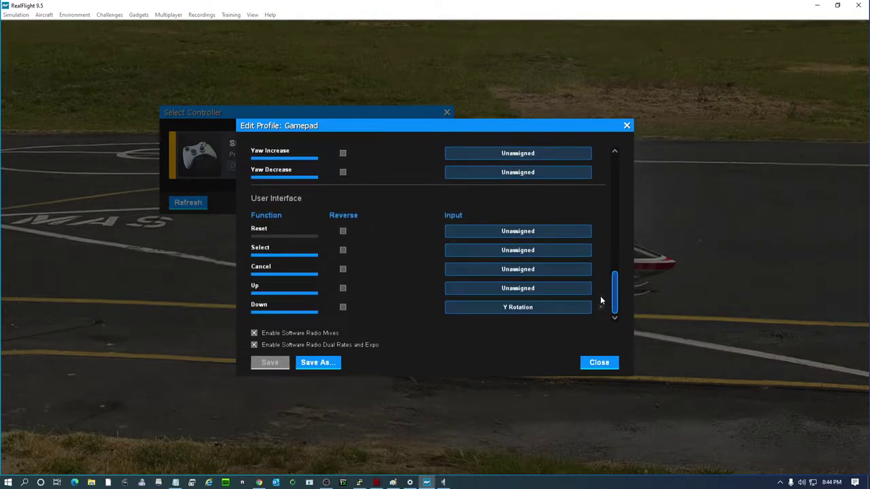
left_click_drag(620, 307, 618, 173)
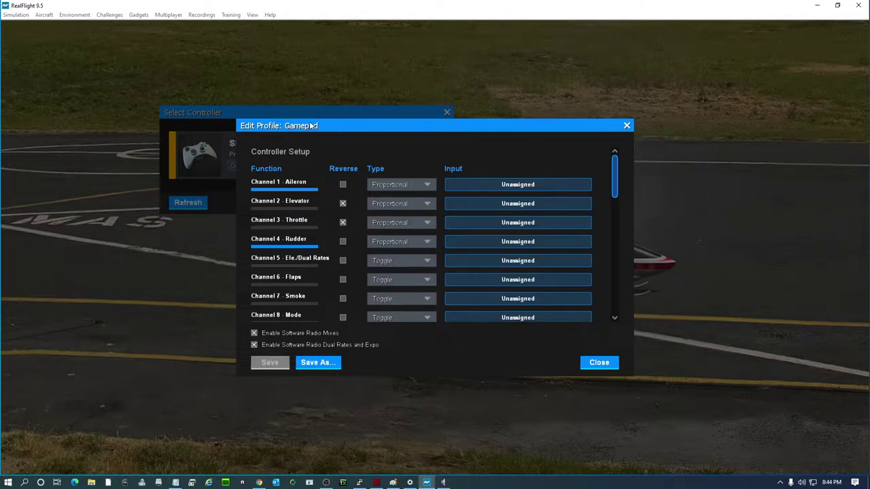
Step: Save the cleared profile under the new name Gamepad3 and accept it as the controller's profile
left_click(325, 363)
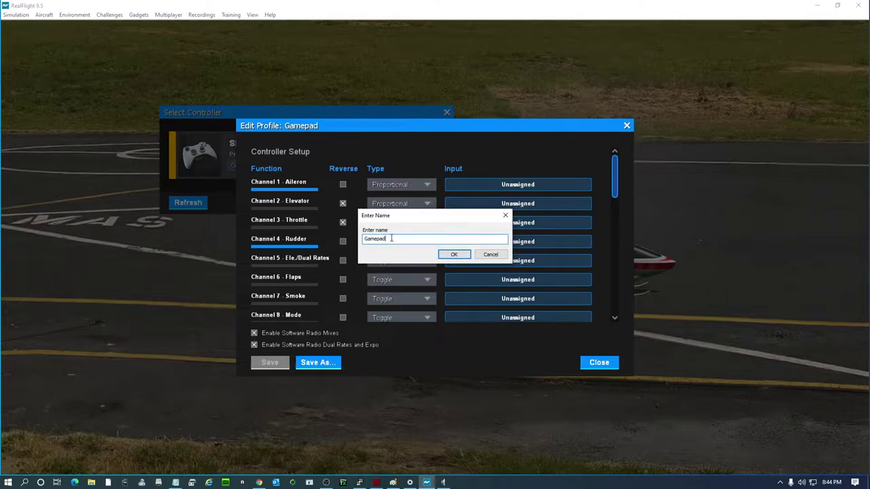
left_click(462, 255)
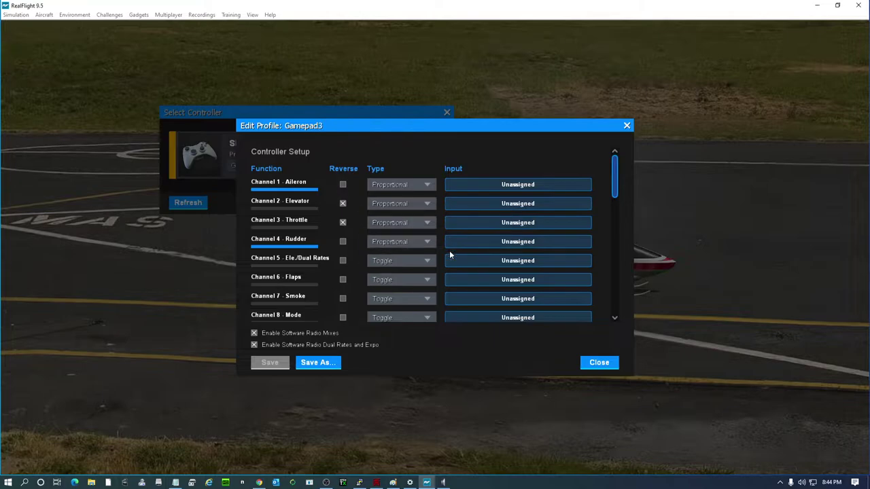
left_click(599, 362)
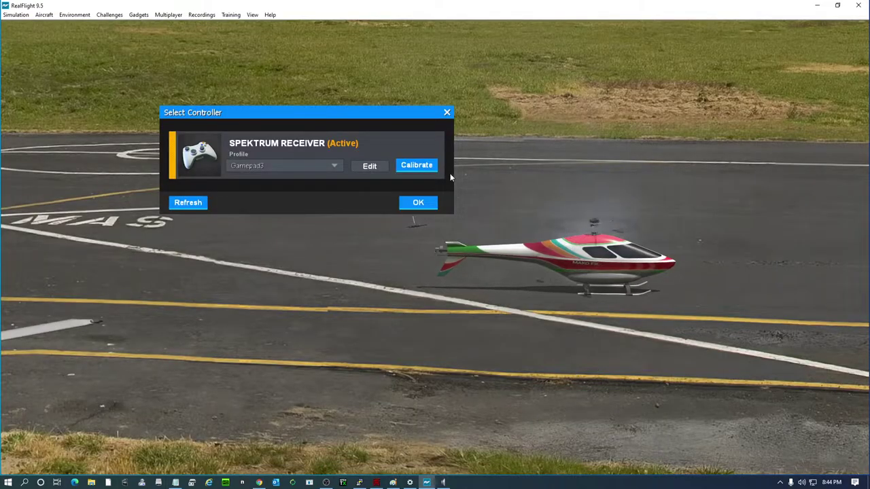
left_click(415, 203)
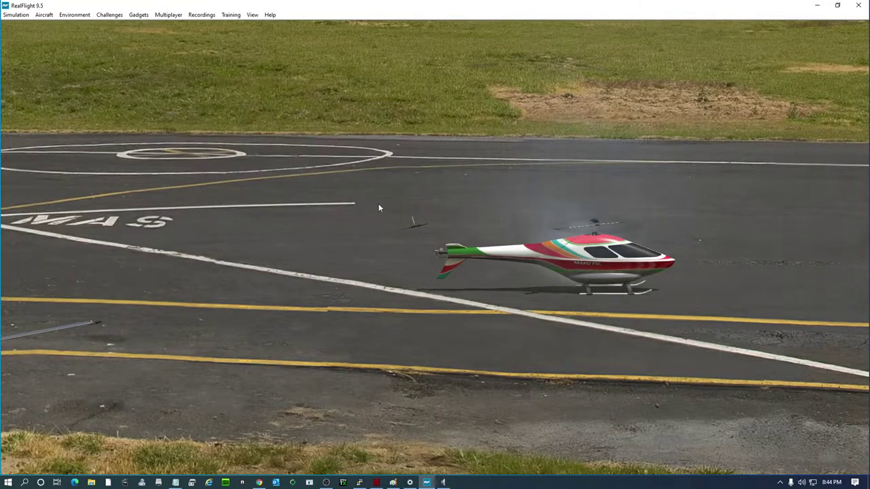
Step: Reopen the controller selection and run the calibration for the Spektrum receiver with the Gamepad3 profile
left_click(18, 14)
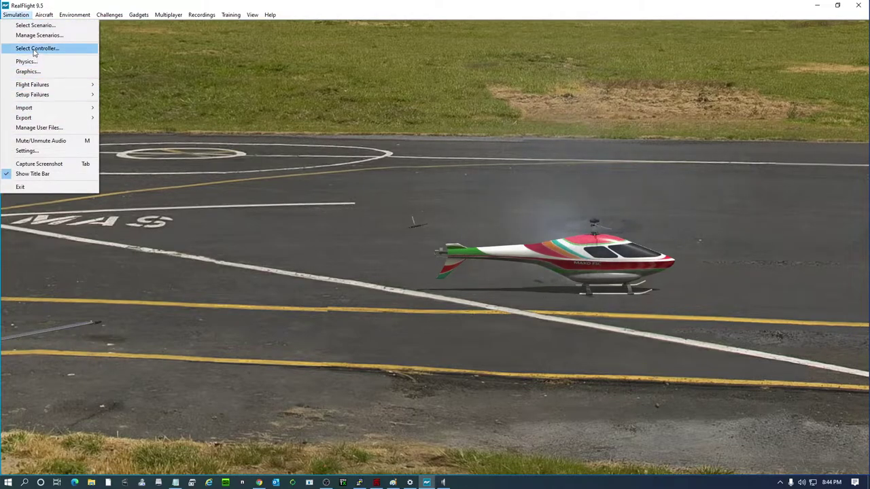
left_click(37, 48)
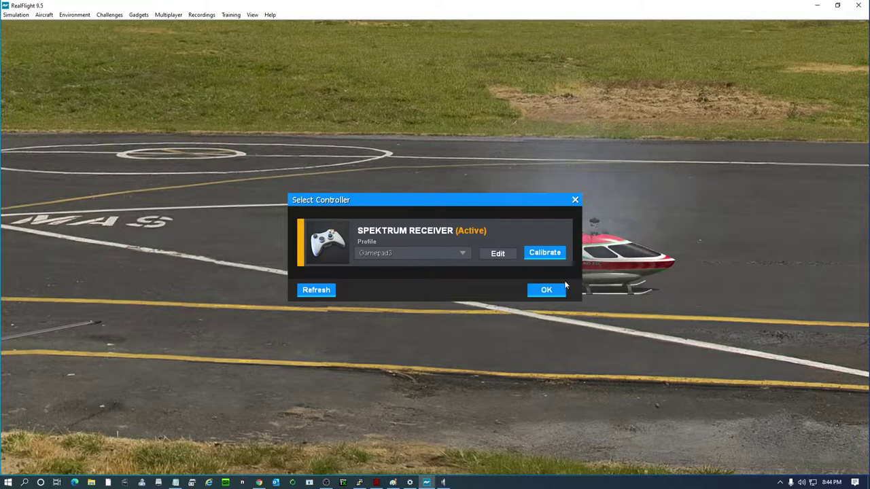
left_click_drag(450, 200, 375, 149)
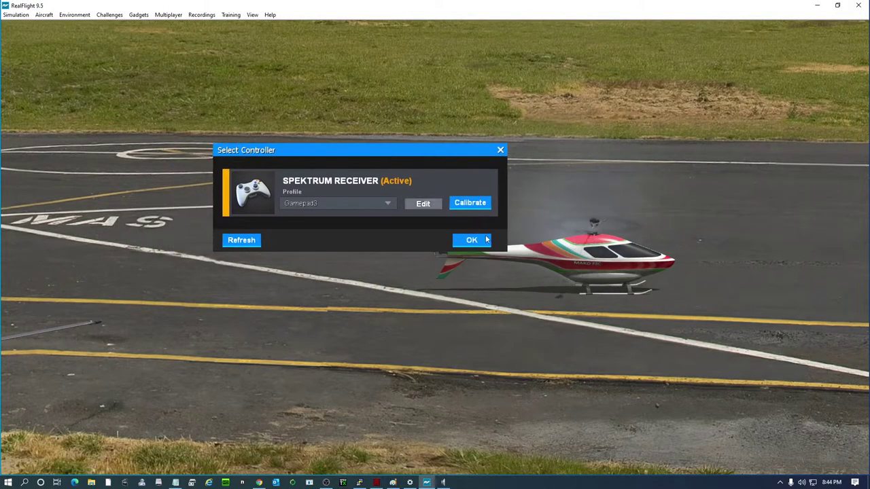
left_click(468, 205)
left_click(290, 344)
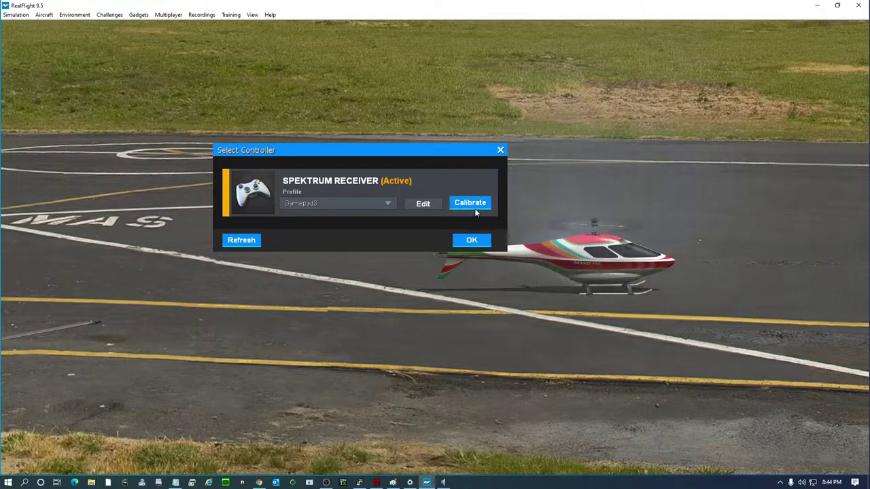
Step: Edit the Gamepad3 profile, assign Z Rotation to Channel 3 - Throttle and turn off that channel's reverse
left_click_drag(421, 146, 421, 104)
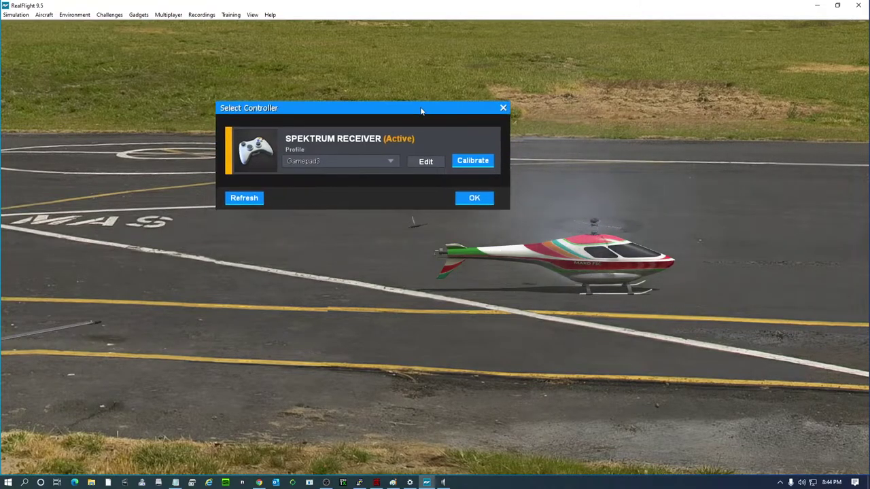
left_click(424, 162)
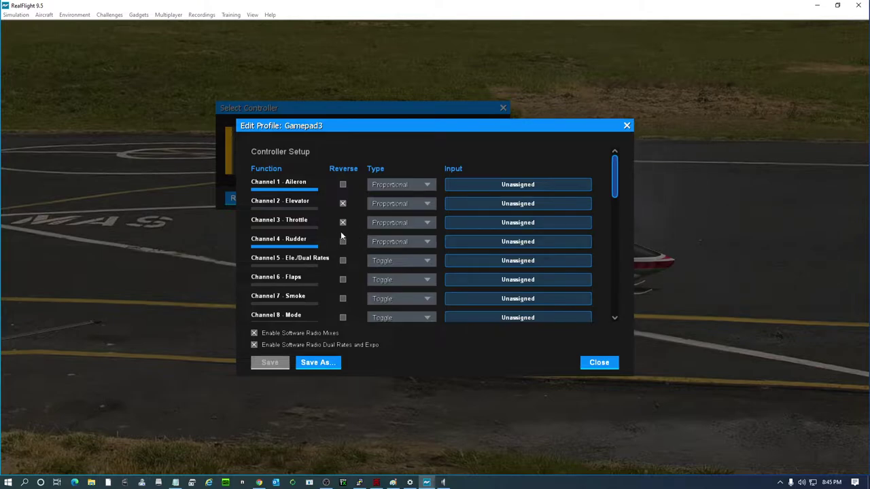
left_click(516, 222)
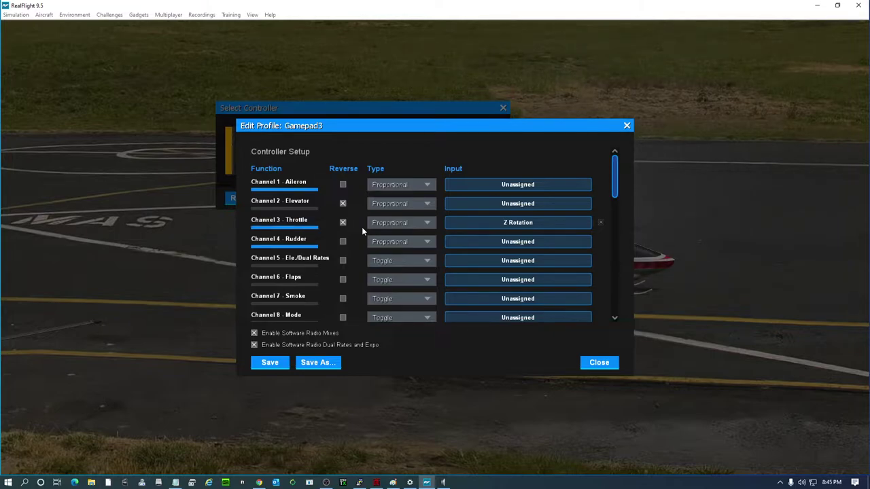
left_click(342, 223)
Step: Assign the X Axis input to Channel 4 - Rudder and reverse the channel
mouse_move(614, 184)
left_mouse_down()
mouse_move(608, 203)
mouse_move(608, 173)
left_mouse_up()
left_click(520, 242)
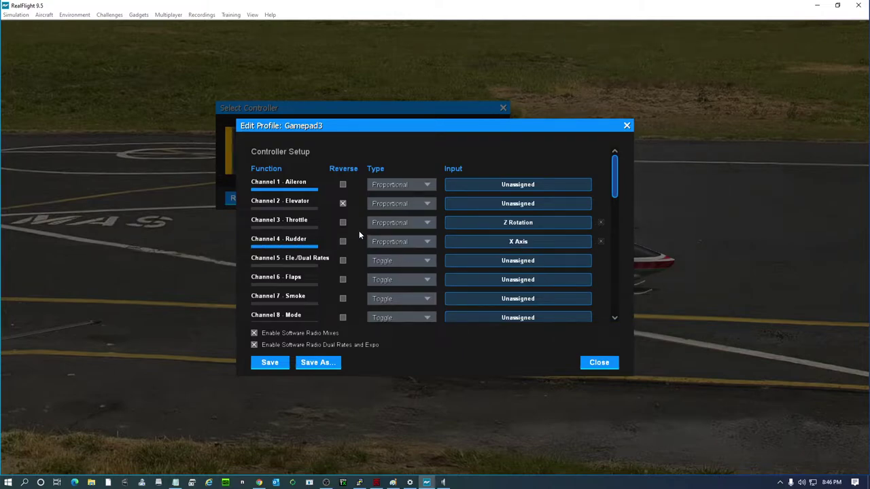
left_click(342, 241)
Step: Assign the Z Axis to Channel 1 - Aileron with reverse on, and X Rotation to Channel 2 - Elevator
left_click(520, 184)
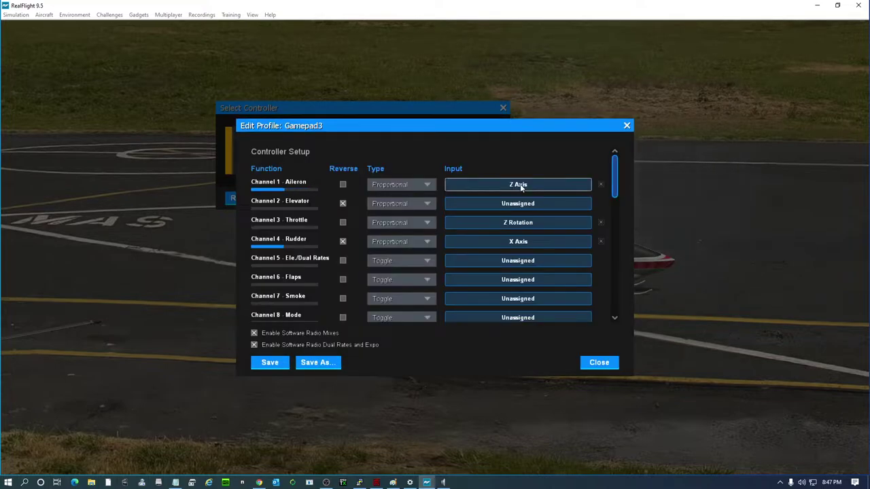
left_click(343, 185)
left_click(343, 186)
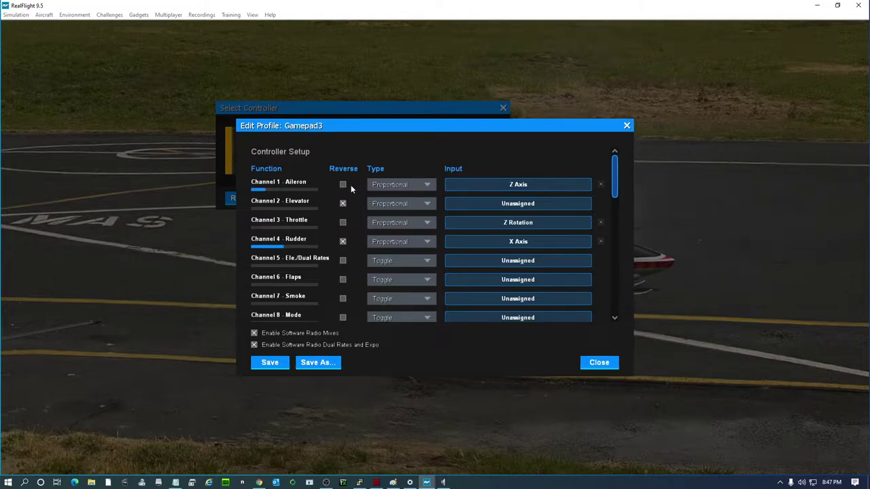
left_click(343, 186)
left_click(518, 203)
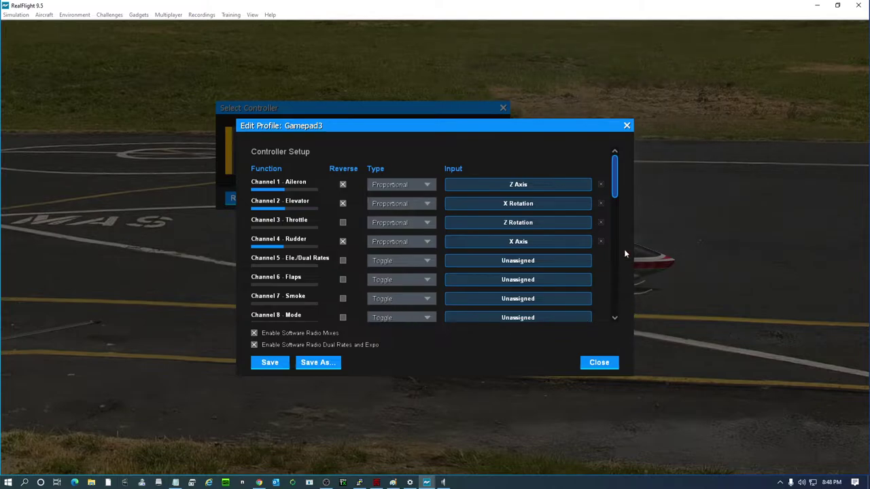
Step: Assign Y Rotation to Channel 8 - Mode and Slider to Channel 9 - Throttle Hold, reversing the throttle hold channel
left_click_drag(614, 185, 609, 199)
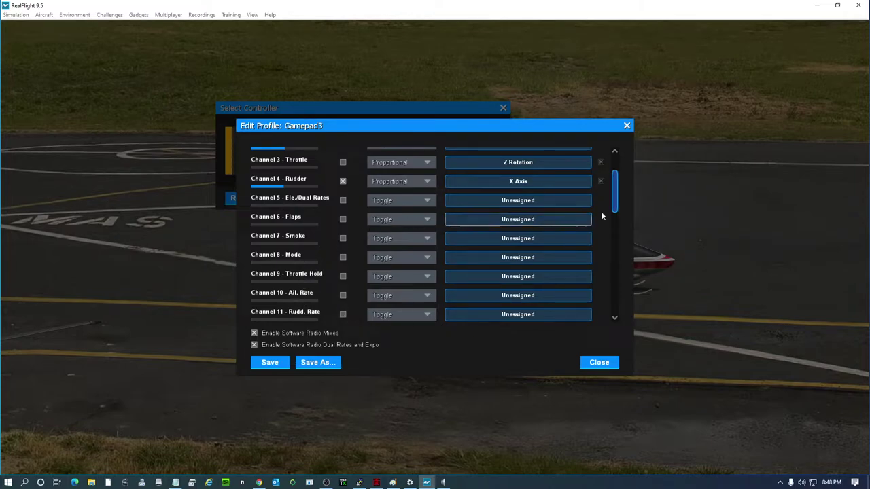
left_click_drag(617, 201, 615, 200)
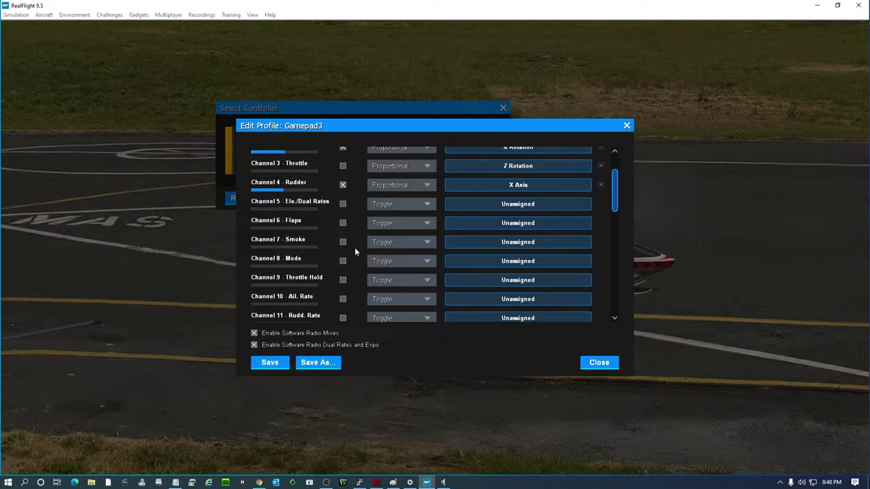
left_click(513, 264)
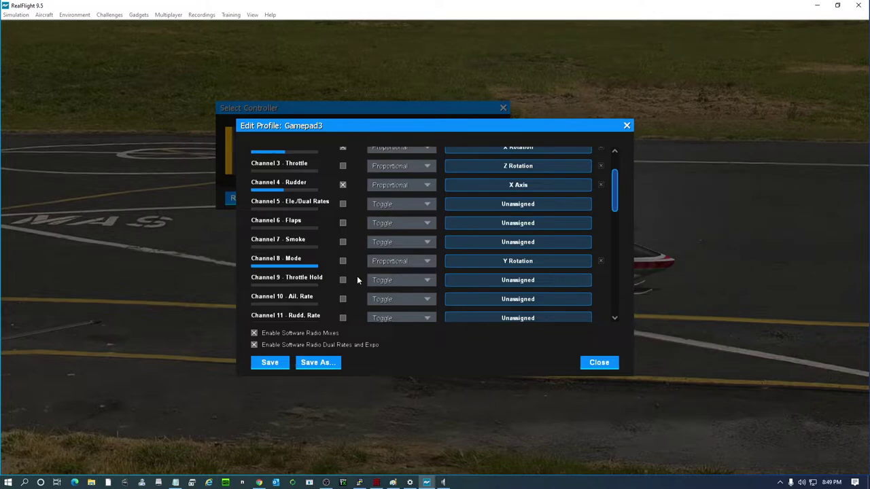
left_click(514, 281)
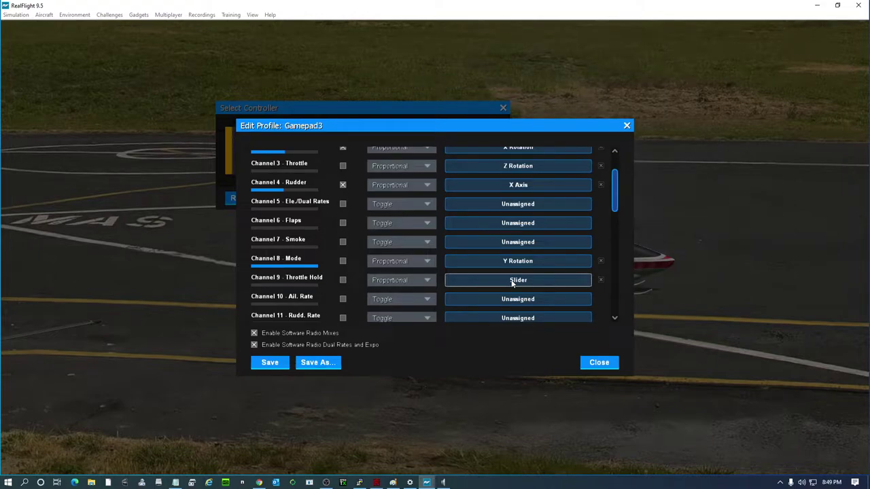
left_click(343, 280)
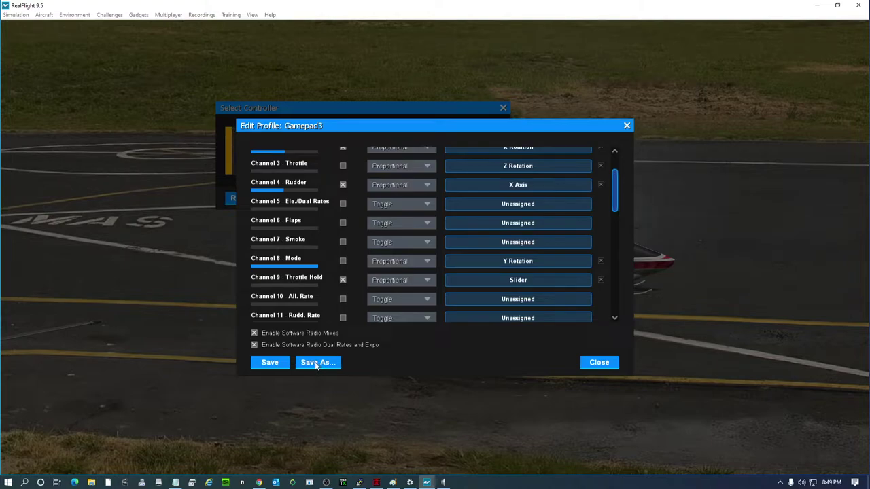
Step: Save the assignments in the Gamepad3 profile and accept the controller selection
left_click(270, 363)
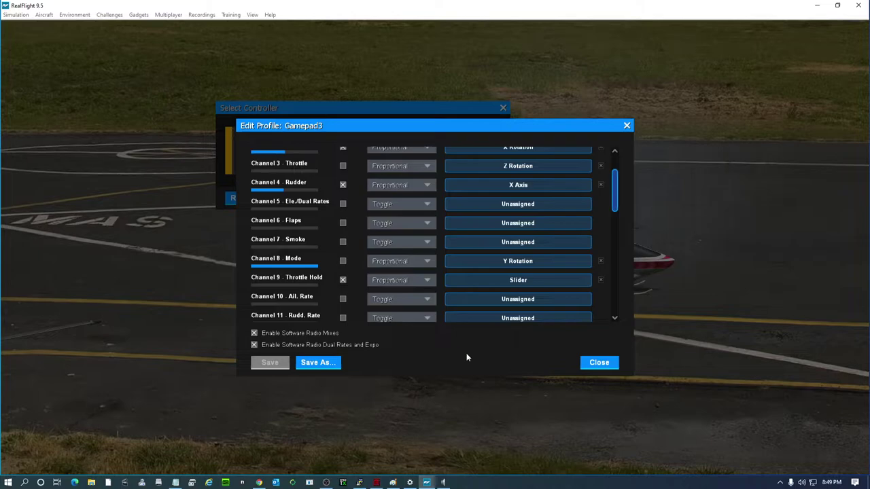
left_click(597, 363)
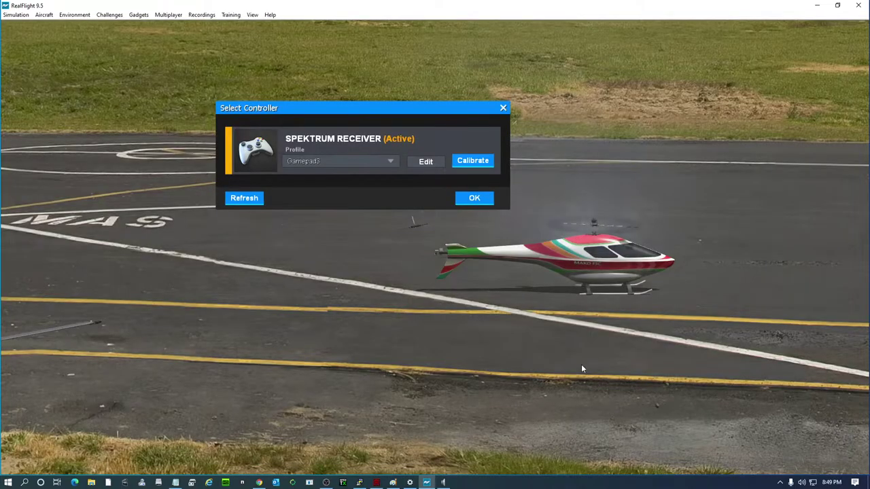
left_click(464, 199)
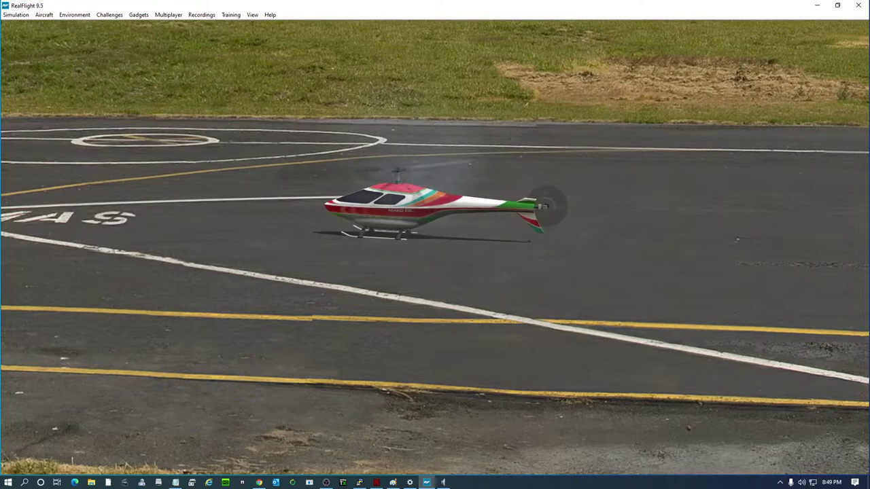
Step: Reopen the Gamepad3 profile from the controller selection, reverse Channel 8 - Mode and save the profile
left_click(14, 14)
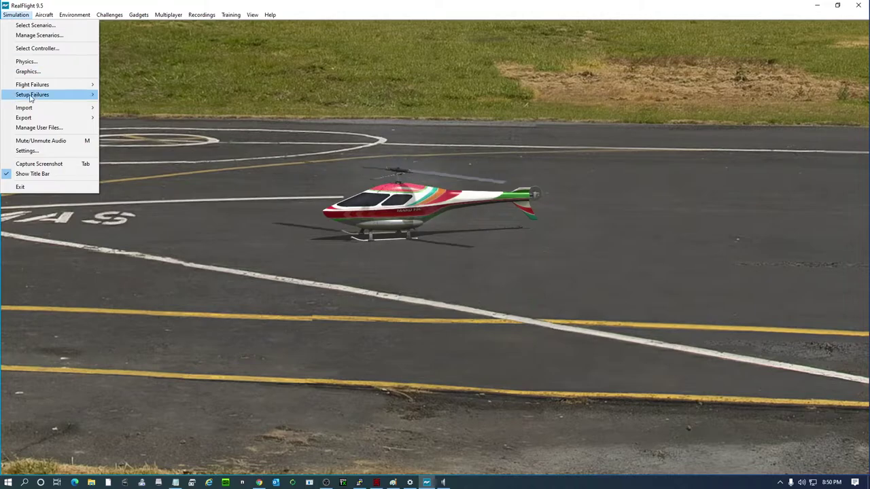
left_click(38, 49)
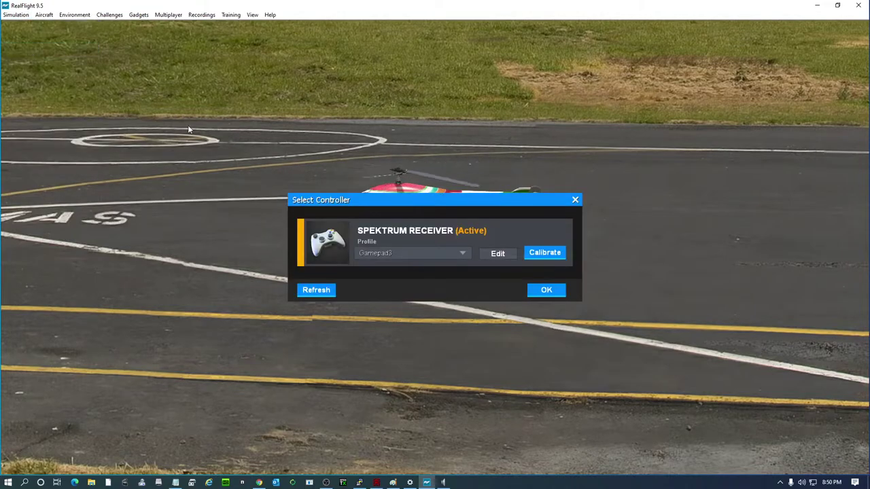
left_click(499, 255)
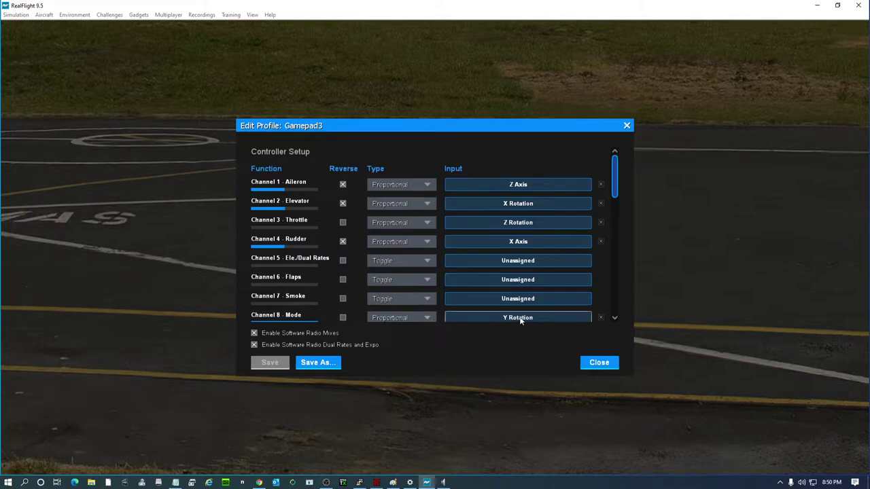
left_click(342, 318)
left_click(269, 362)
left_click(598, 363)
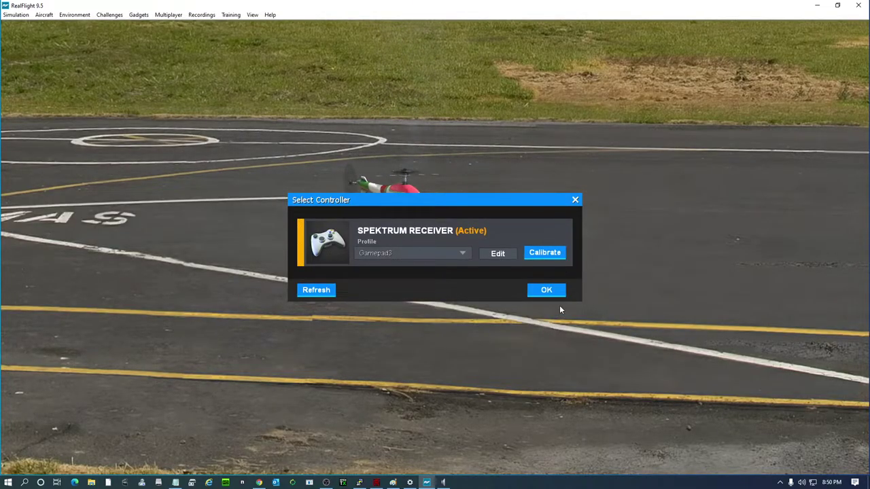
Step: Turn off reverse for Channel 9 - Throttle Hold in the Gamepad3 profile, save it and accept the controller selection
left_click(501, 254)
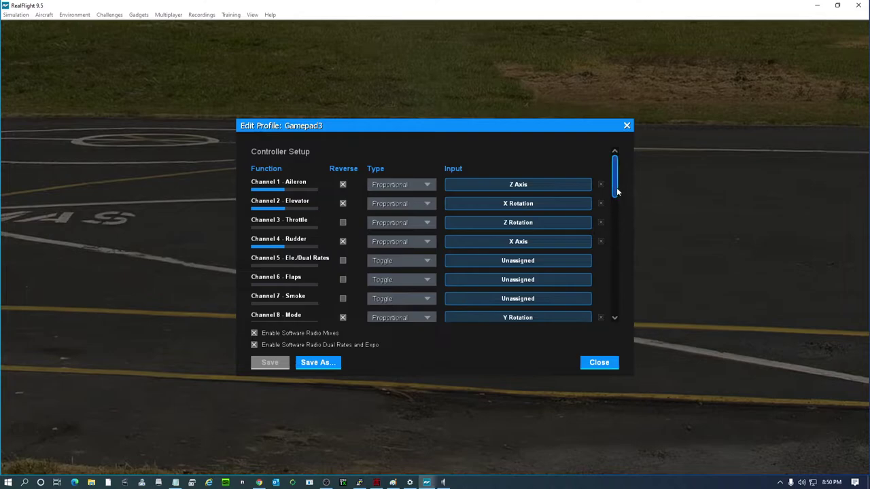
left_click_drag(615, 192, 615, 202)
left_click(342, 297)
left_click(276, 366)
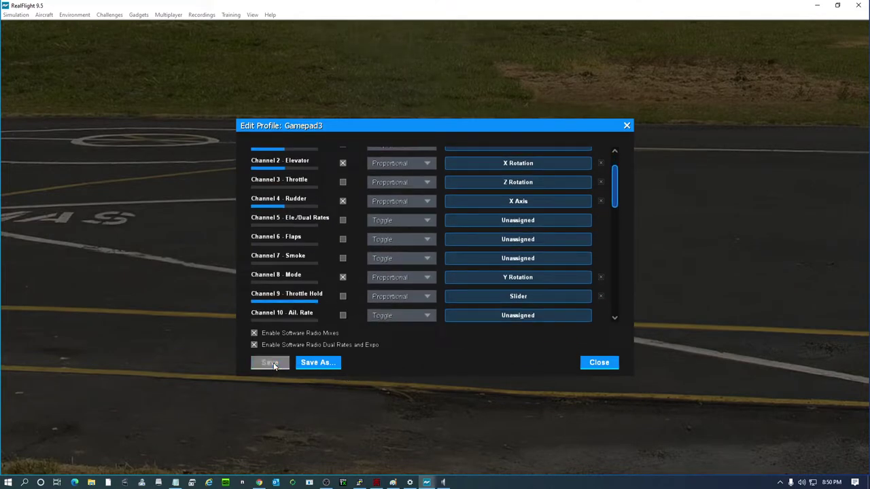
left_click(595, 363)
left_click(546, 290)
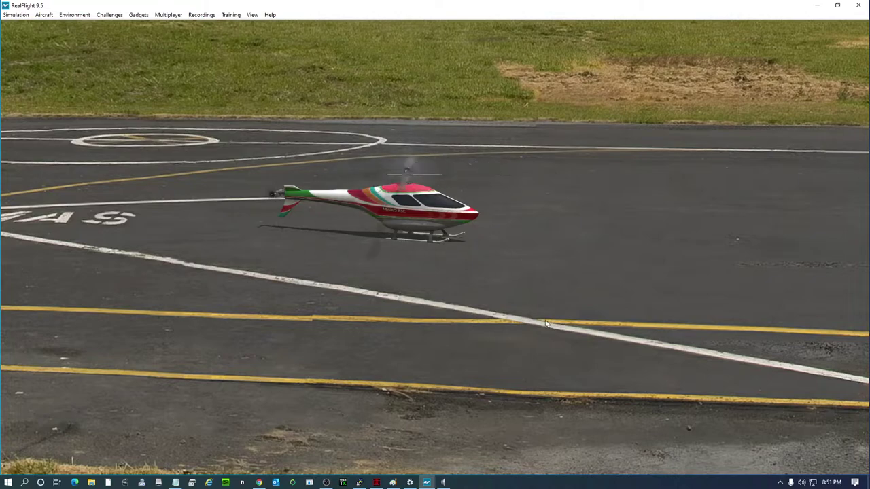
Step: Display the on-screen radio transmitter and set the view's zoom type to Manual
mouse_move(13, 286)
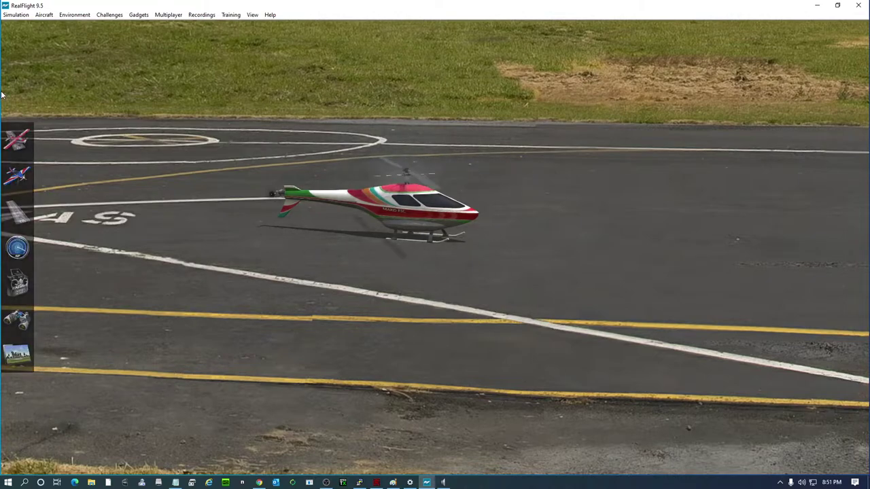
left_click(14, 286)
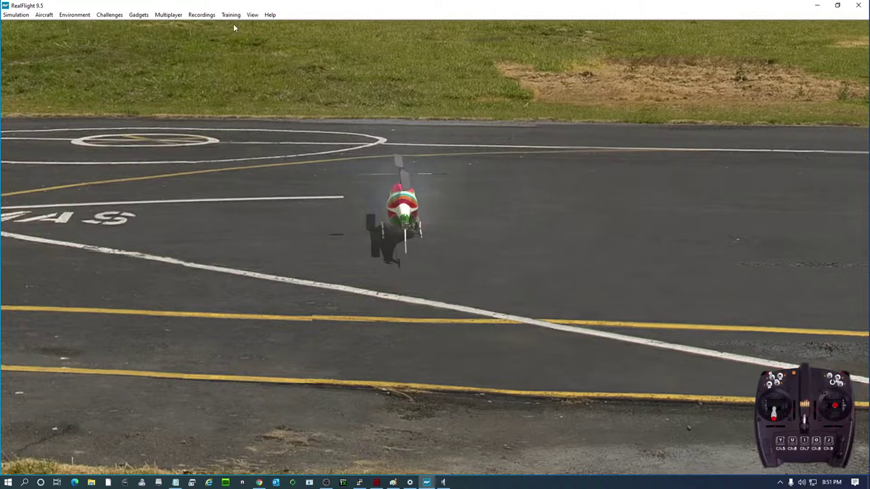
left_click(252, 14)
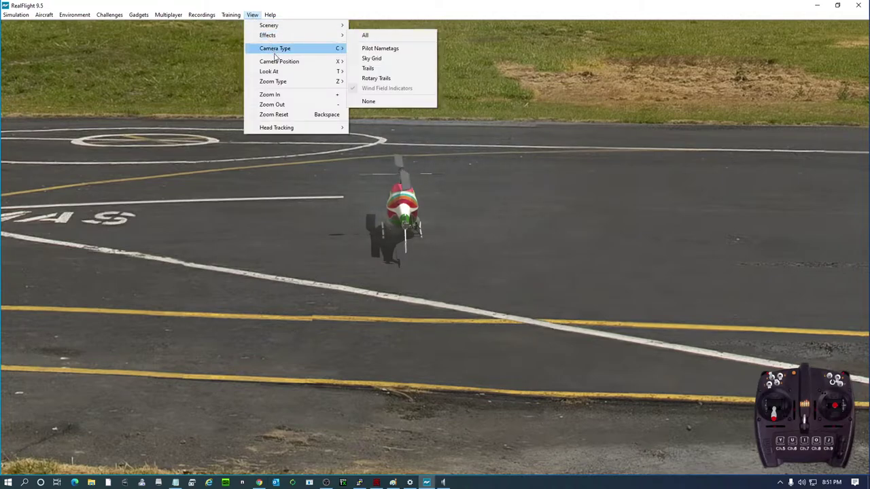
mouse_move(288, 87)
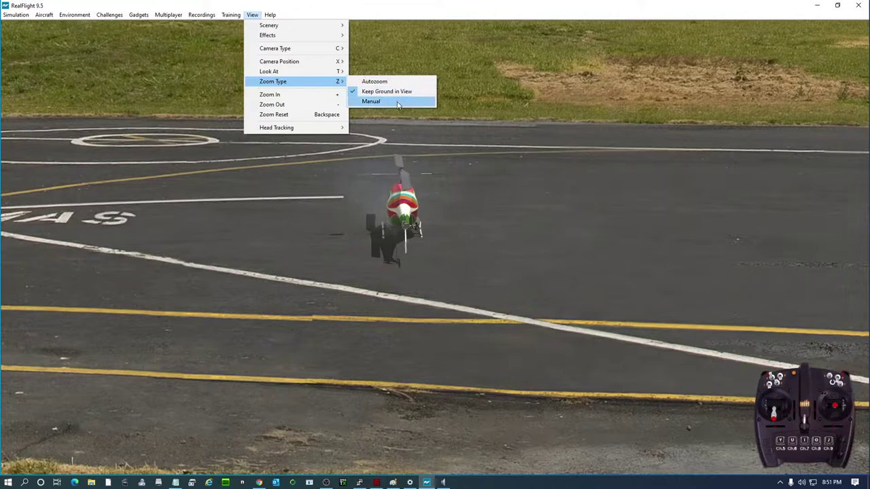
left_click(371, 101)
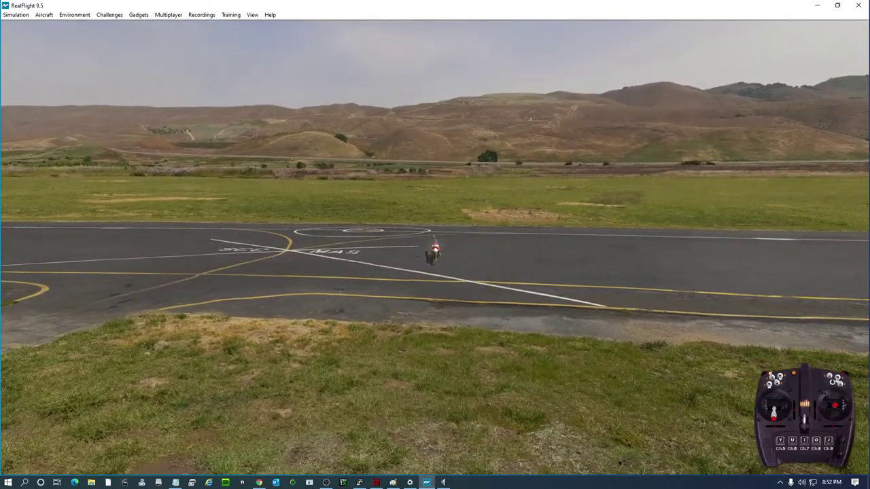
left_click(15, 15)
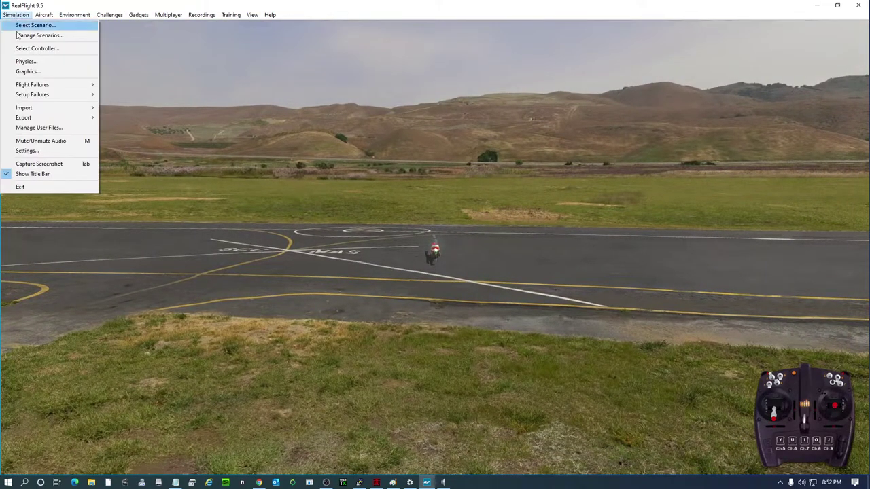
left_click(37, 151)
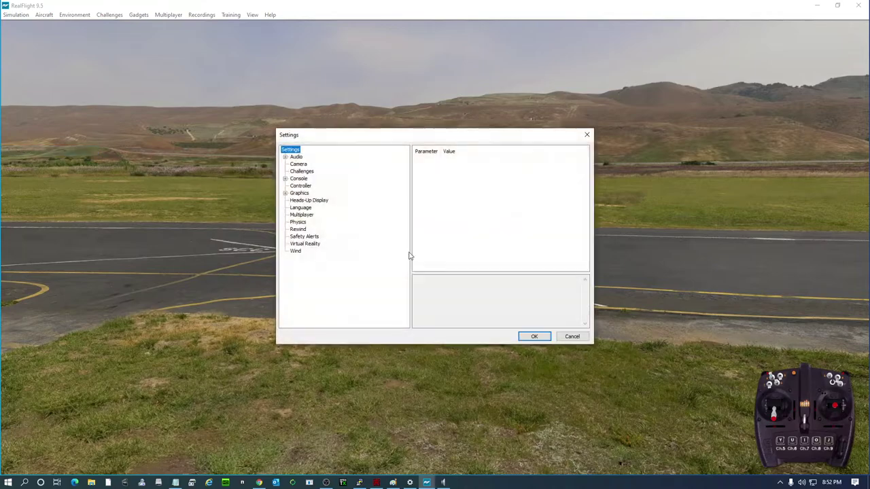
left_click(587, 135)
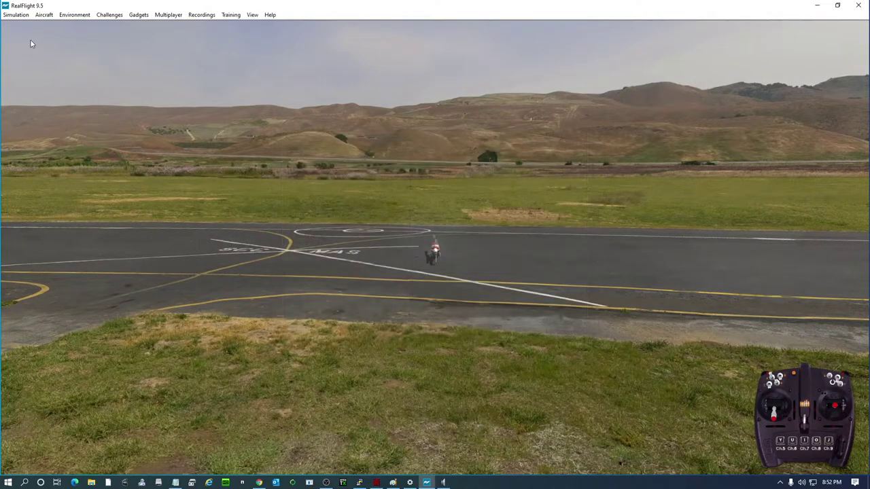
Step: Turn off reverse for Channel 2 - Elevator in the Gamepad3 profile, save it and accept the controller selection
left_click(15, 15)
left_click(38, 49)
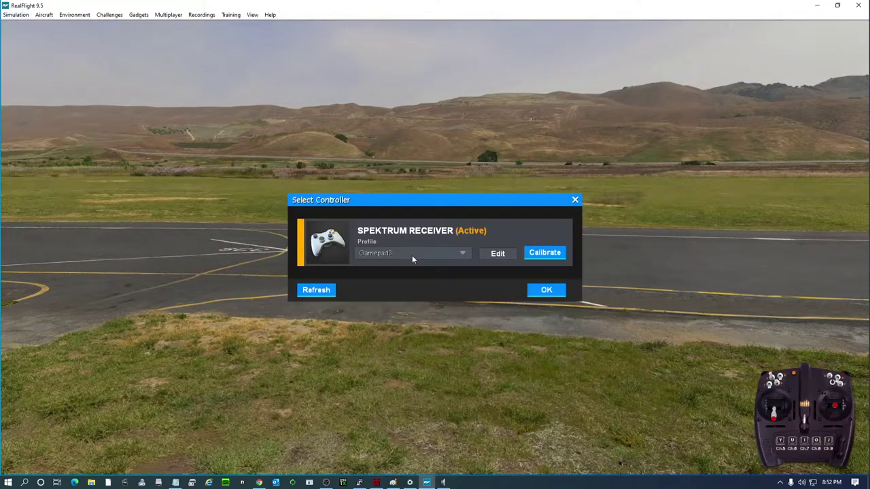
left_click(498, 254)
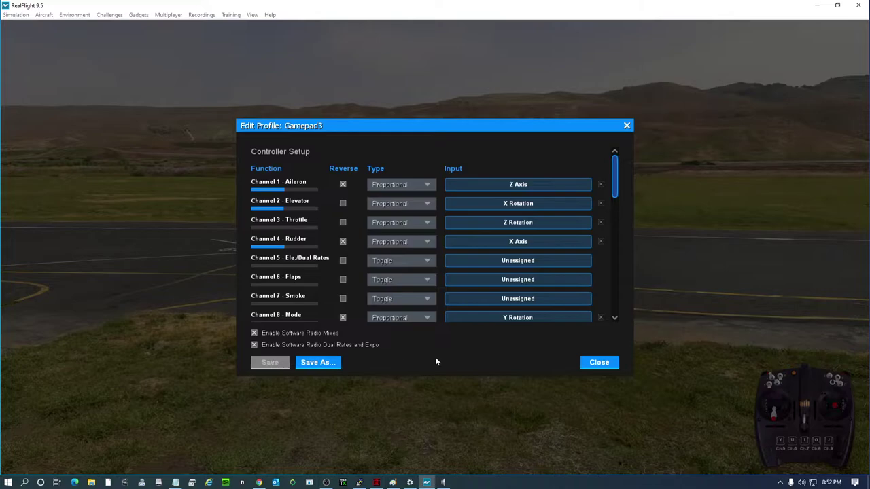
left_click(593, 363)
left_click(546, 292)
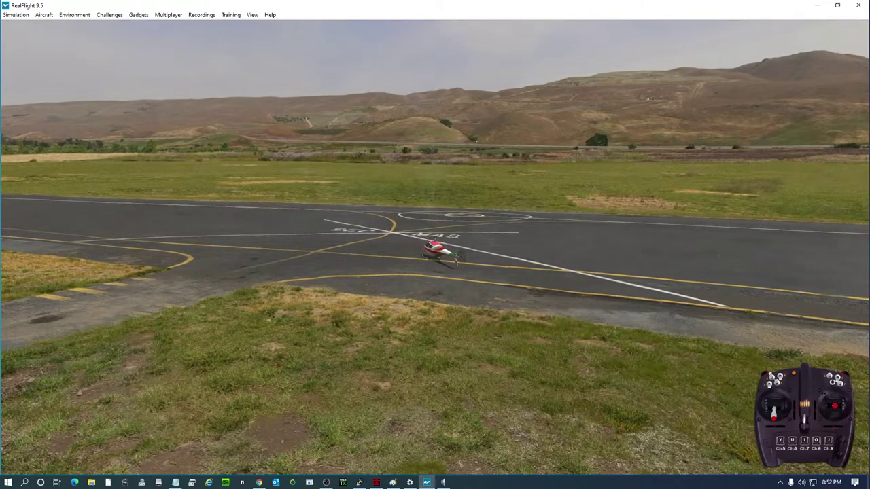
Step: Review the channel assignments and reverse settings in the Gamepad3 profile, closing it without changes and accepting the controller selection
left_click(16, 15)
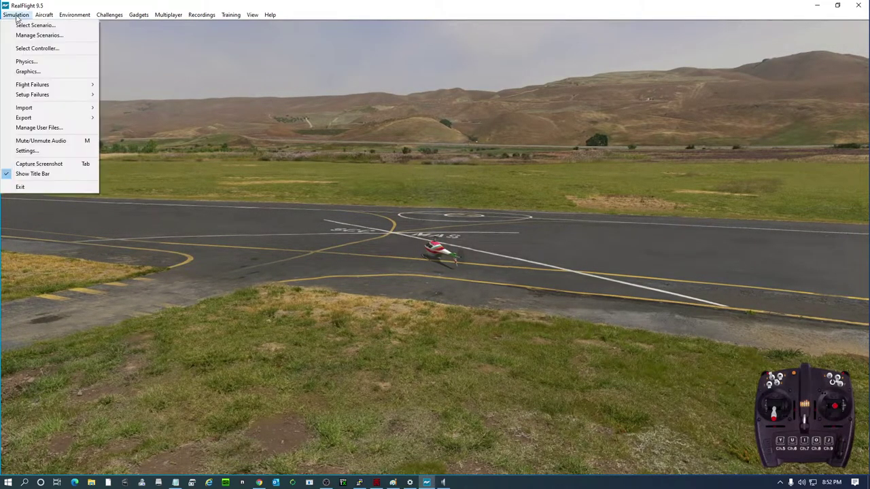
left_click(31, 49)
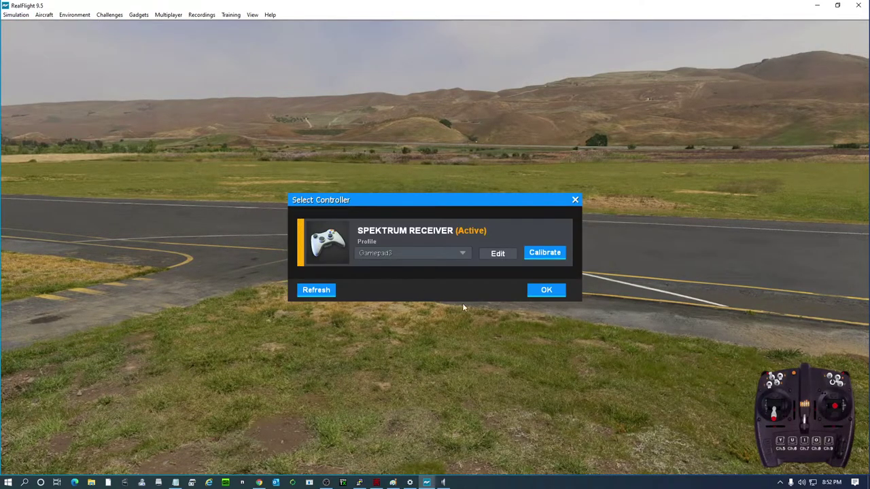
left_click(498, 254)
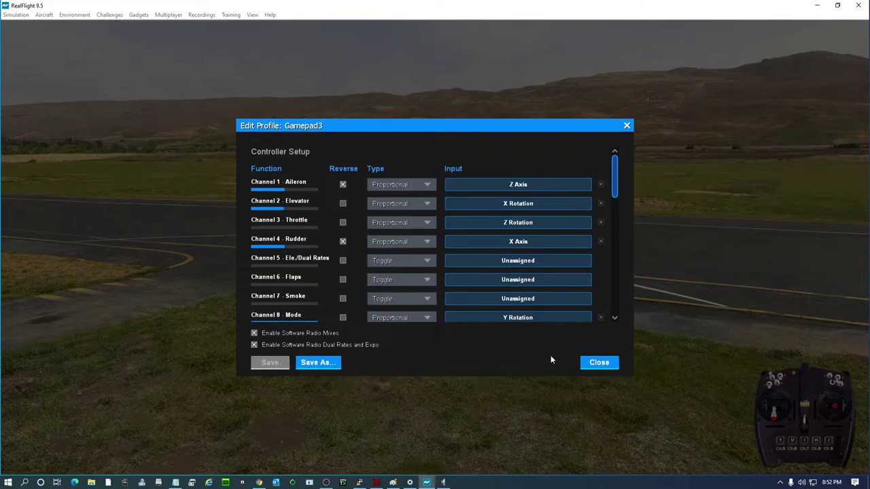
left_click(601, 362)
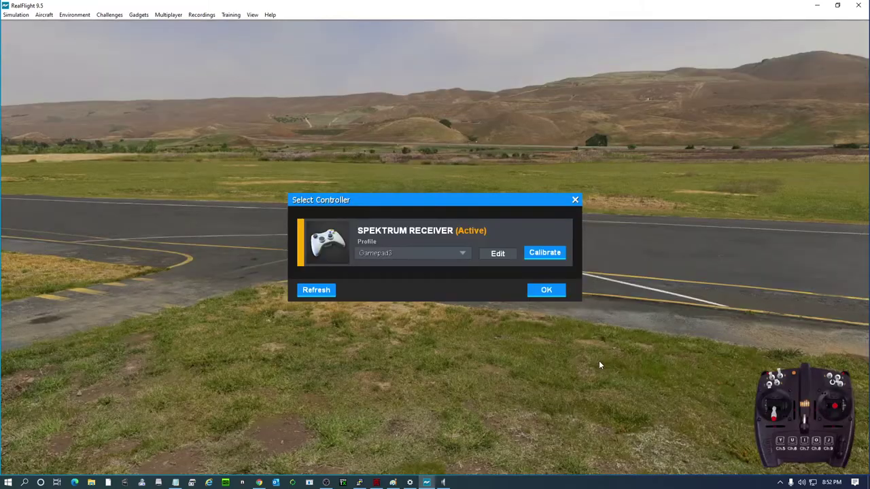
left_click(541, 293)
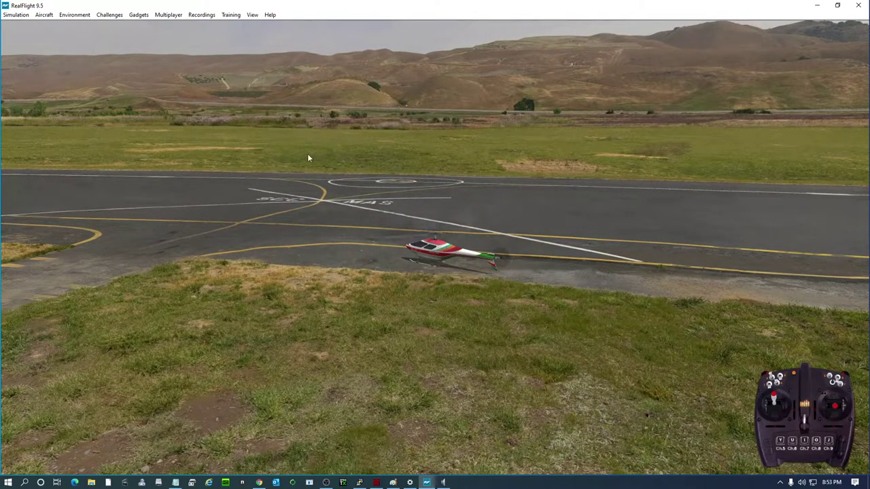
Step: Recalibrate the Spektrum receiver by centering all controls and moving them to their extremes, and accept the controller selection
left_click(15, 15)
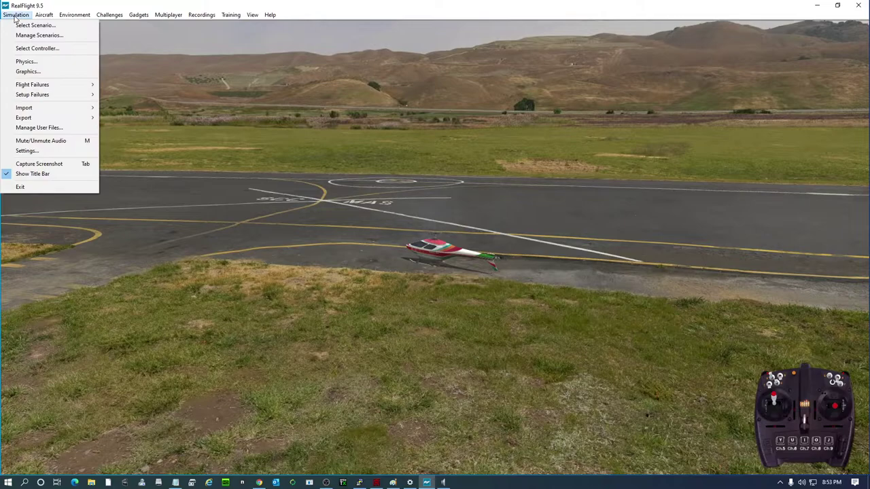
left_click(31, 49)
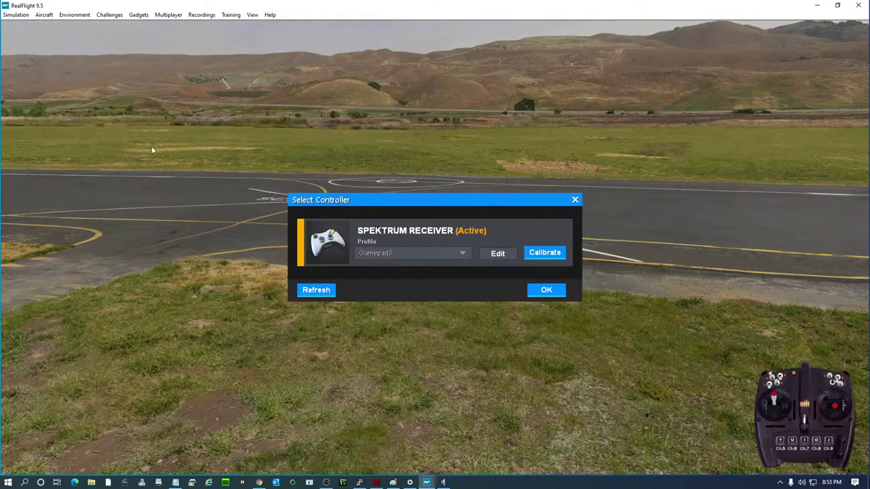
left_click(545, 253)
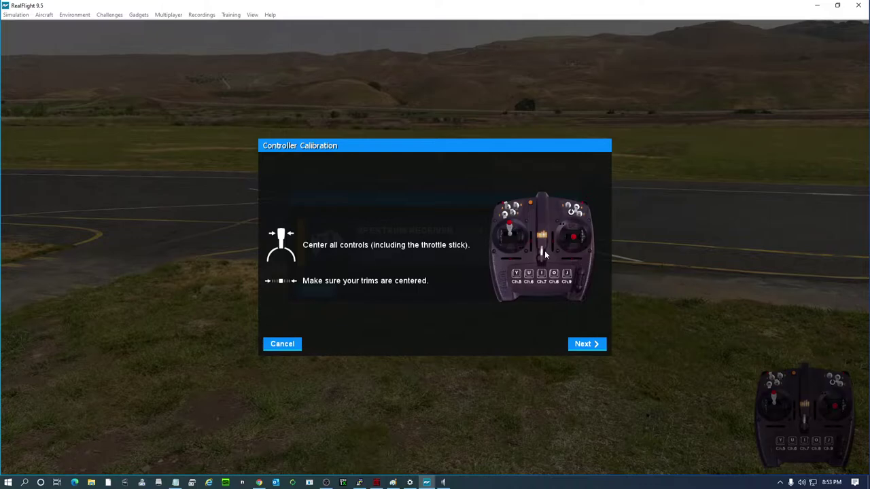
left_click(587, 345)
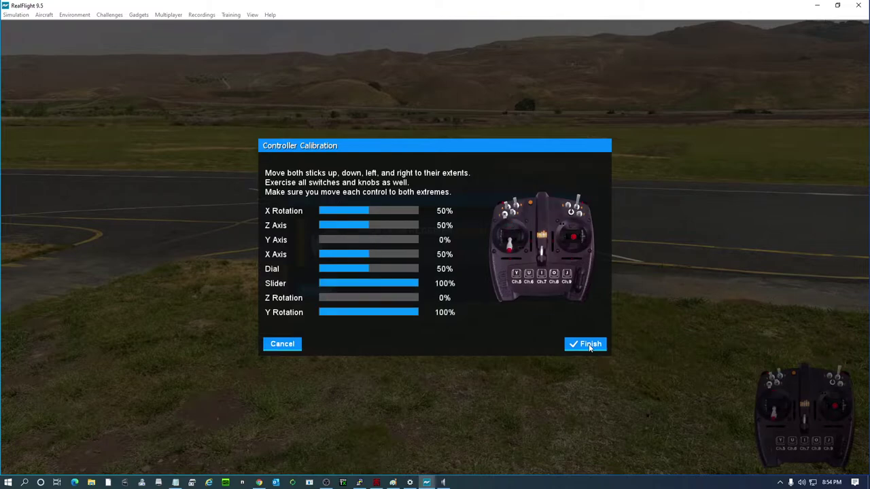
left_click(588, 344)
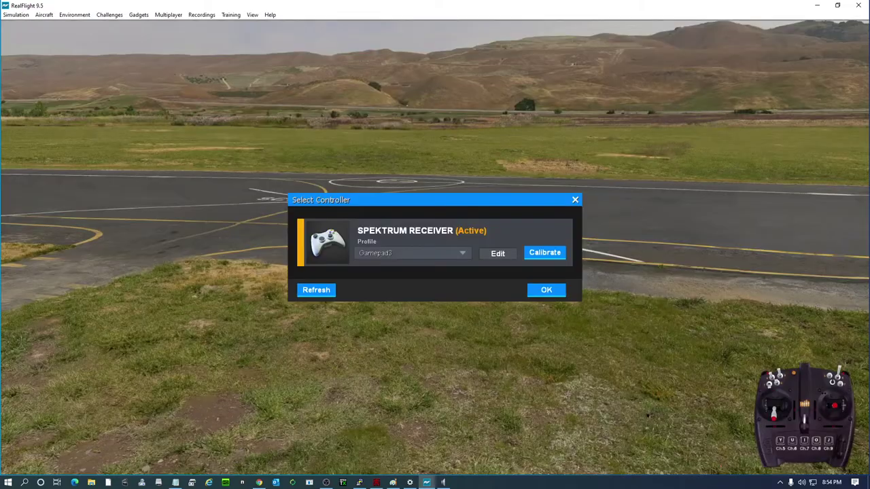
left_click(544, 290)
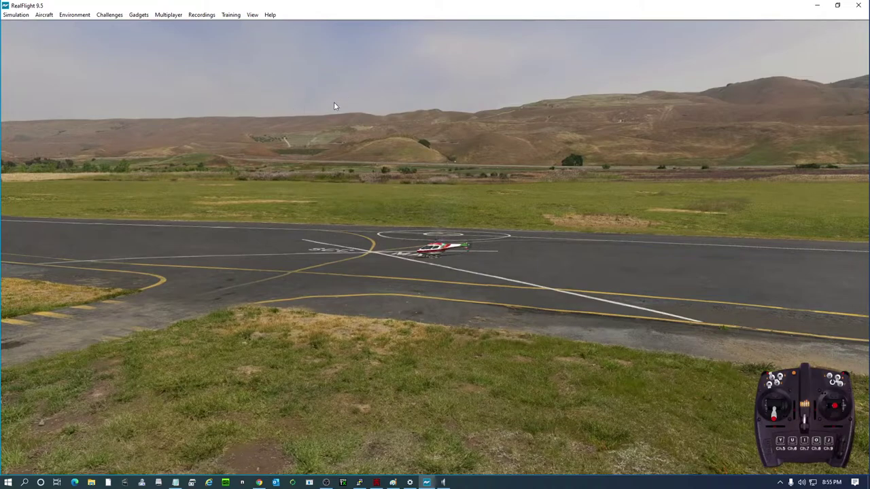
Step: Examine the Gamepad3 channel setup and the type options for Channel 3 - Throttle, closing the profile without changes
left_click(17, 15)
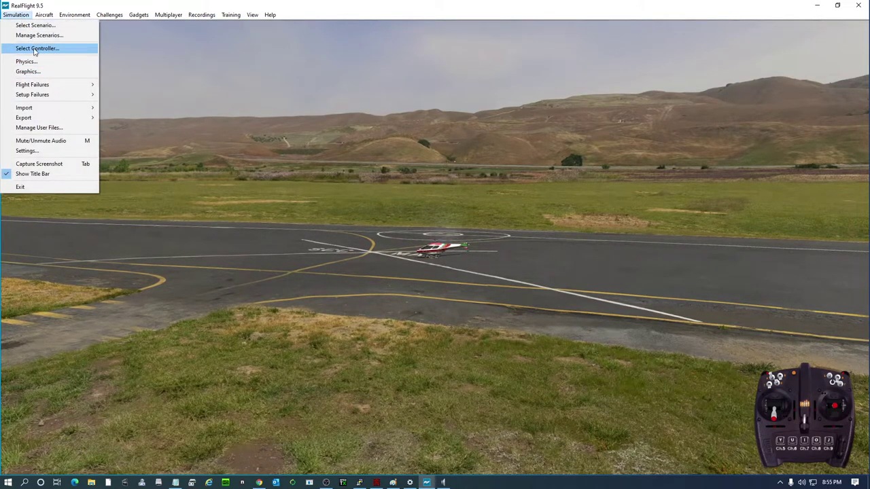
left_click(36, 48)
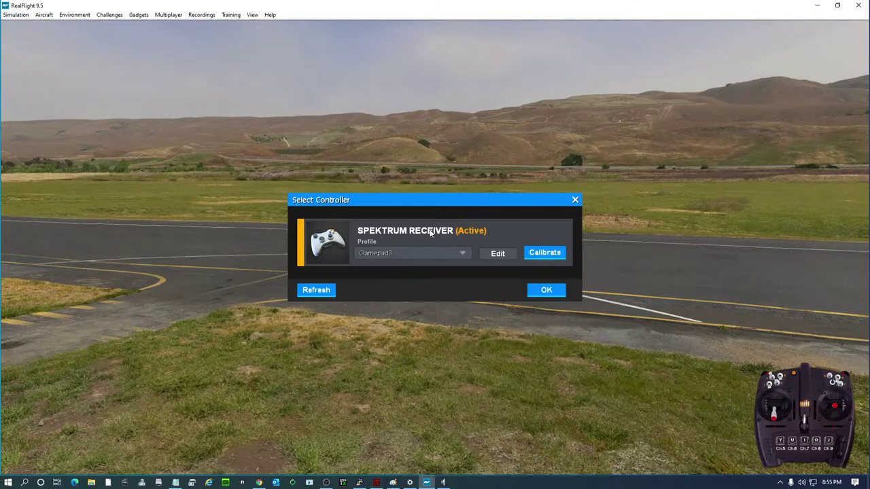
left_click(511, 254)
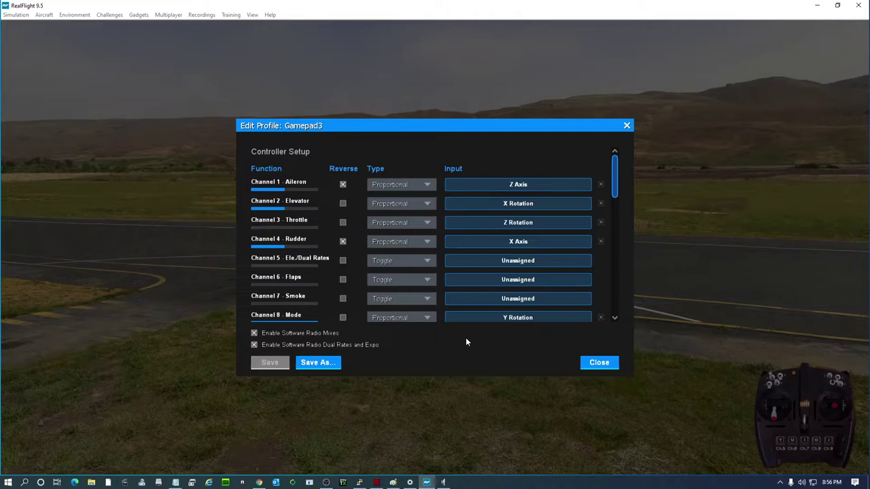
left_click(427, 222)
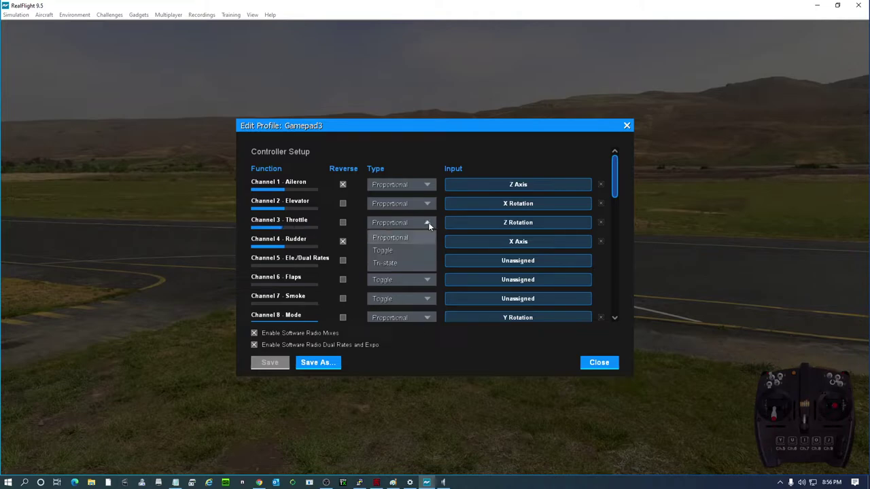
left_click(428, 224)
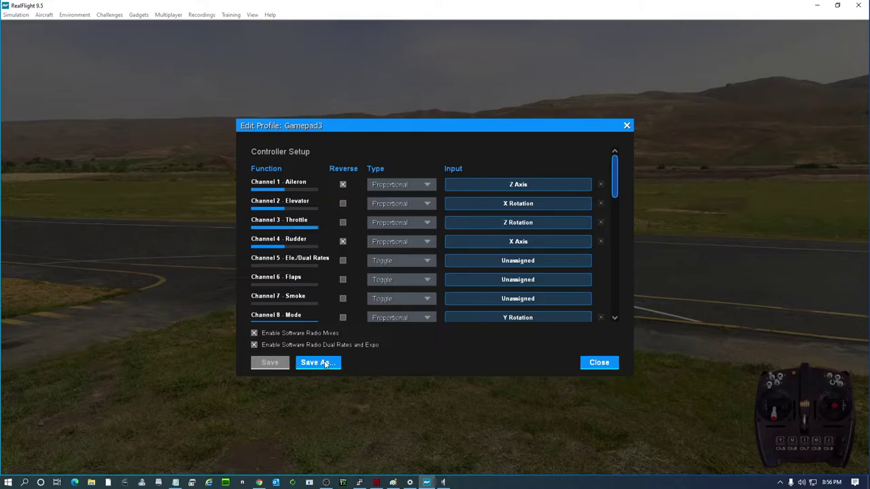
left_click(604, 364)
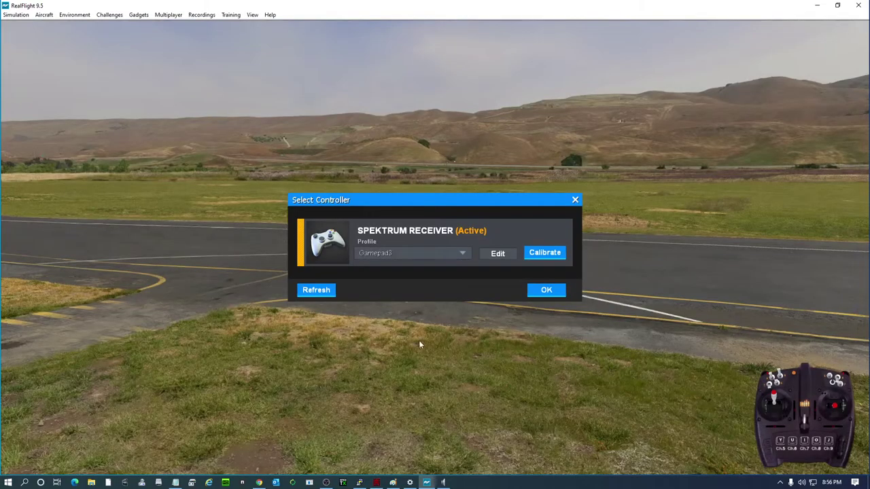
Step: Calibrate the Spektrum receiver again, declining to save a partial calibration and exercising every axis before finishing, and accept the controller selection
left_click(541, 254)
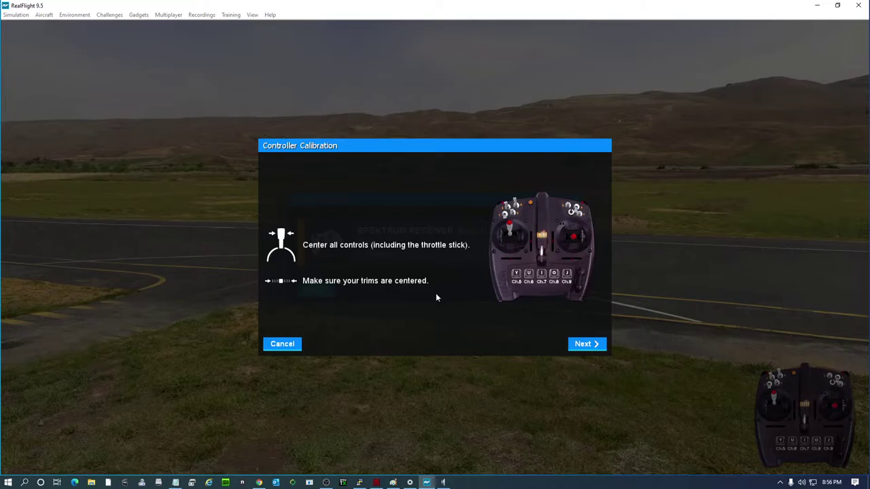
left_click(582, 344)
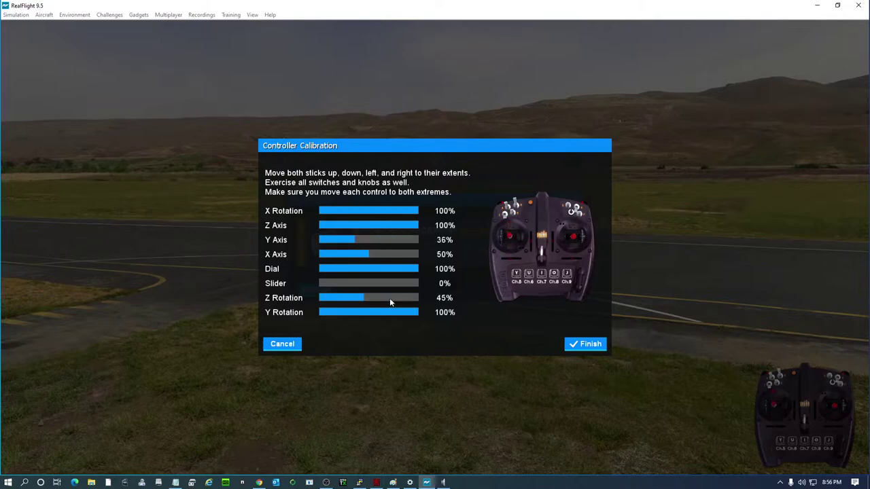
left_click(584, 344)
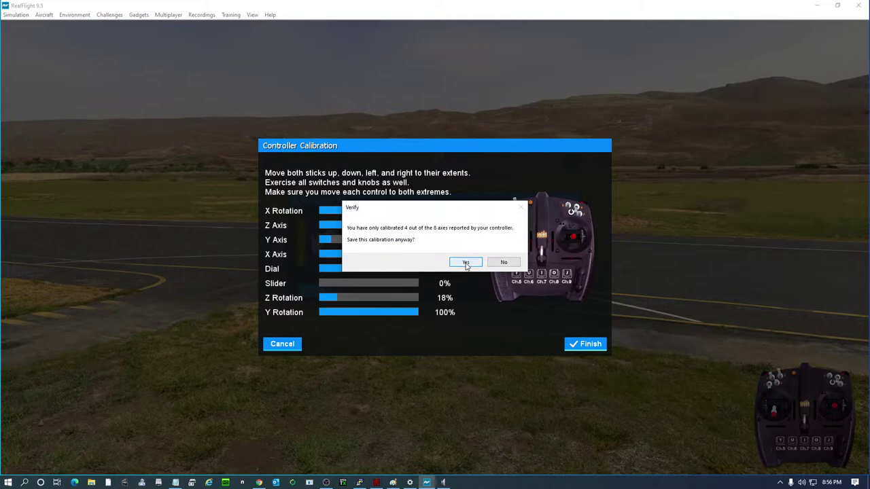
left_click(501, 263)
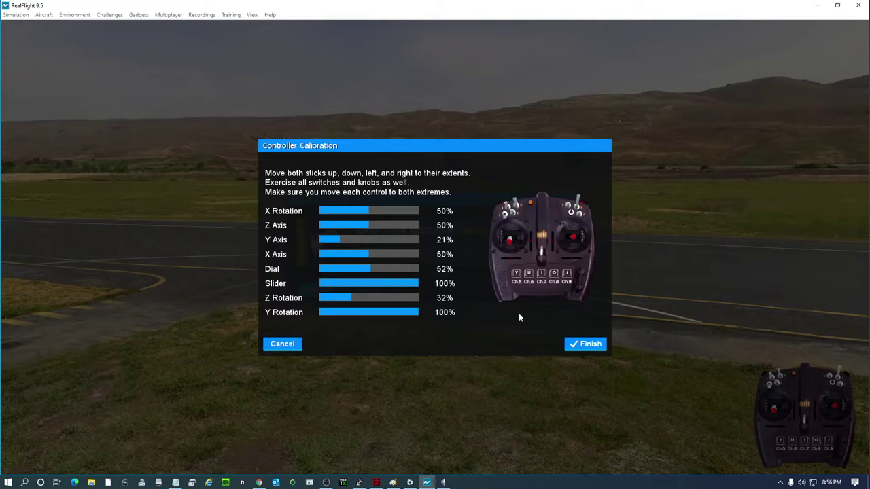
left_click(588, 345)
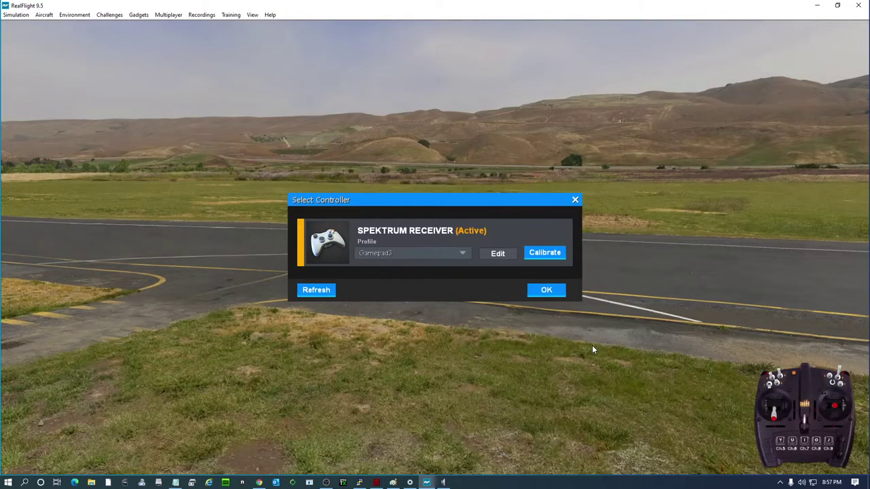
left_click(546, 291)
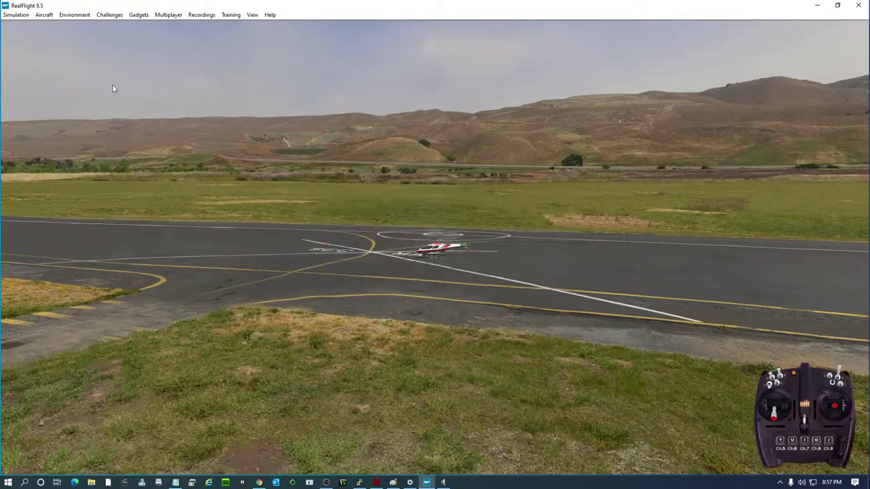
Step: Assign Channel 3 - Throttle to the Y Axis in the Gamepad3 profile, save it and accept the controller selection
left_click(15, 14)
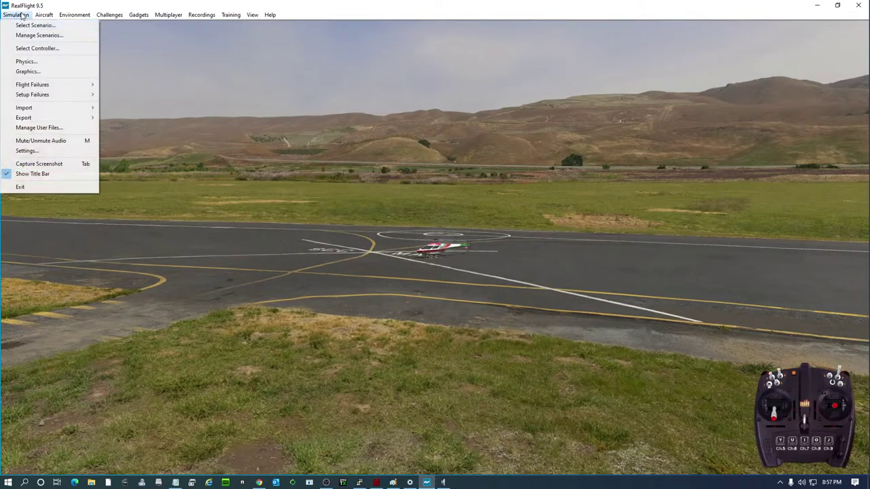
left_click(30, 49)
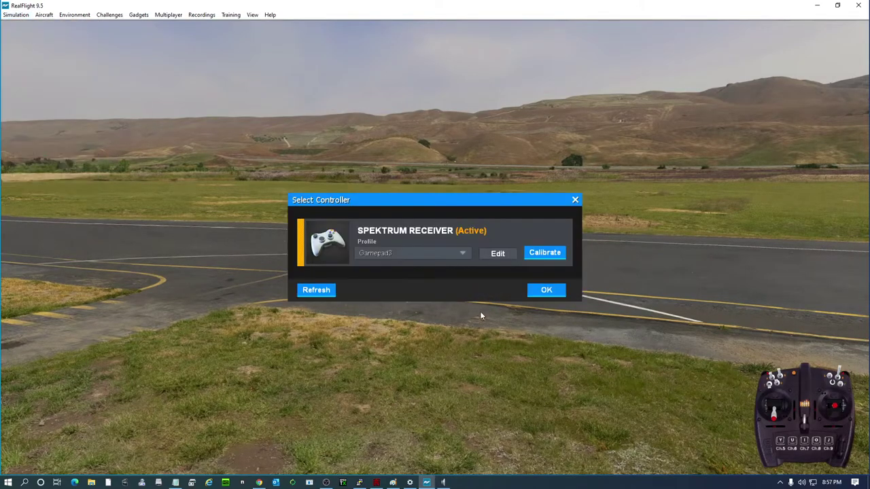
left_click(498, 254)
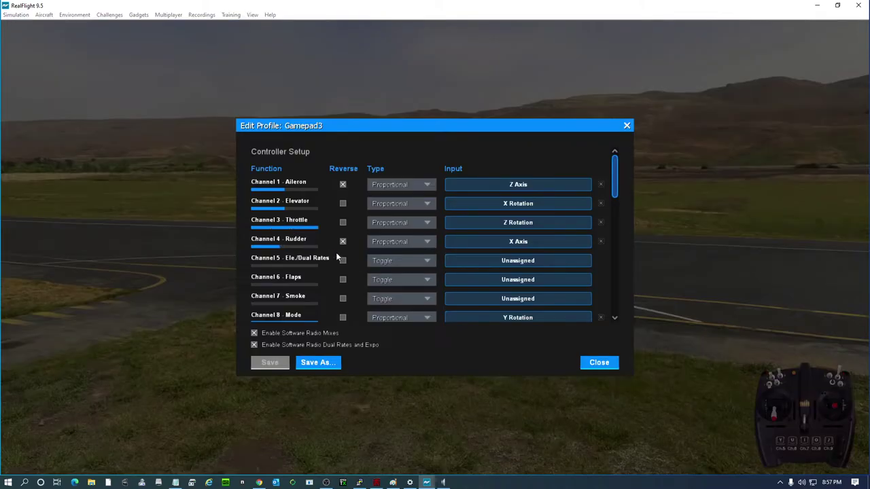
left_click(564, 221)
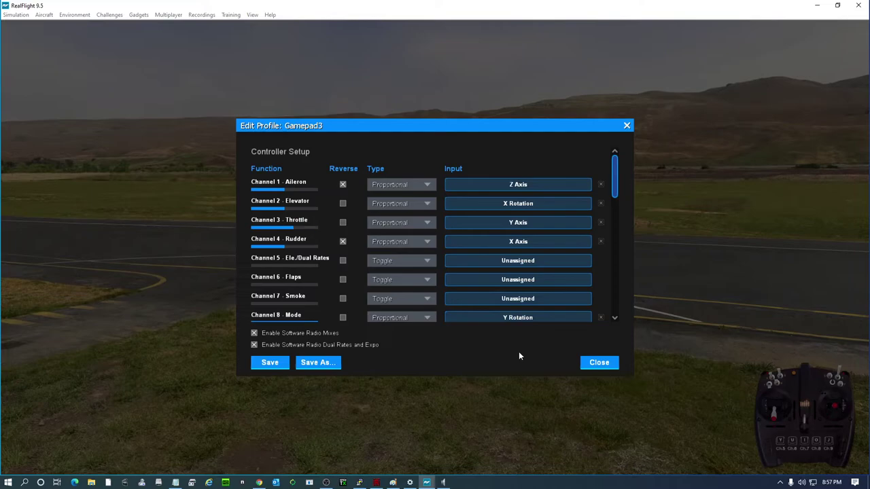
left_click(272, 363)
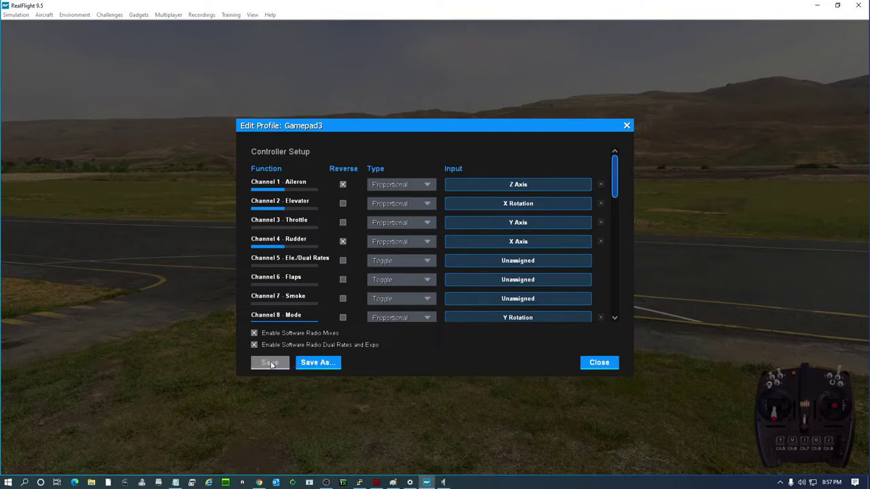
left_click(599, 364)
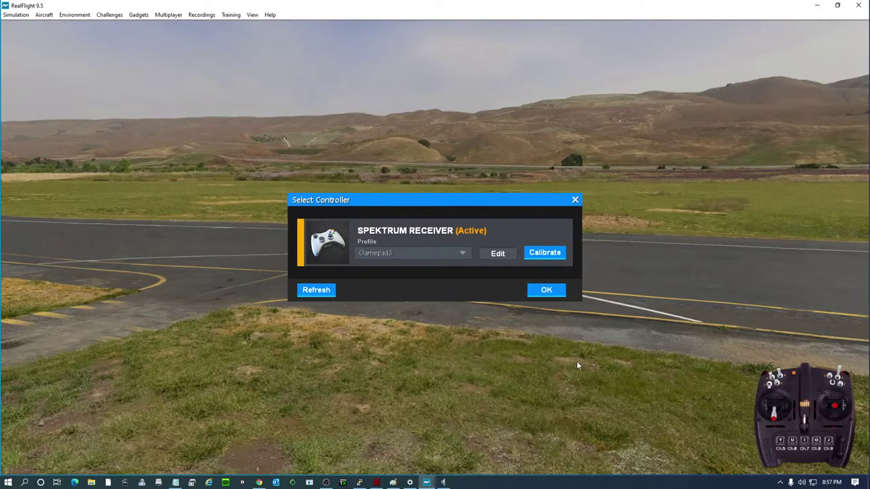
left_click(547, 290)
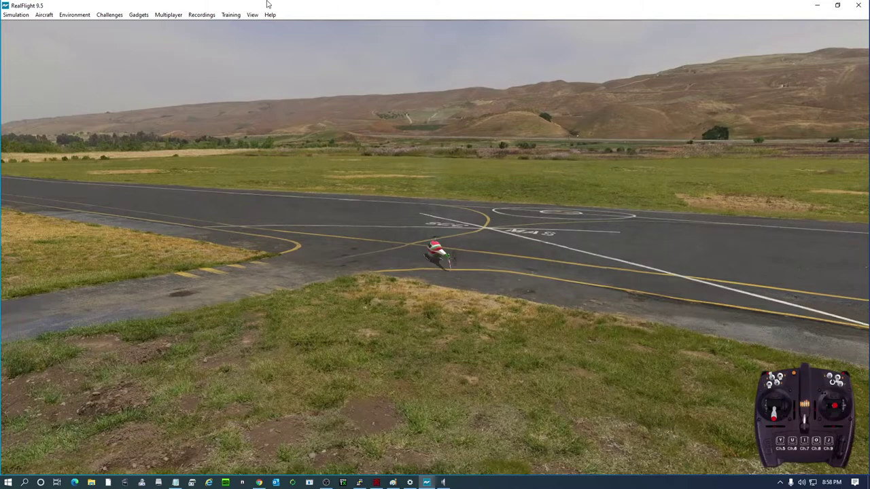
Step: Turn on reverse for Channel 5 - Ele./Dual Rates in the Gamepad3 profile, save the profile and close it
left_click(16, 15)
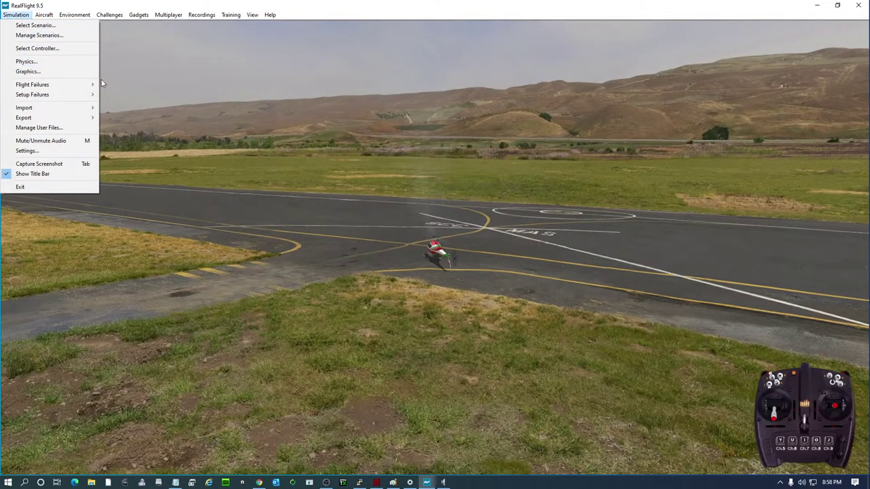
left_click(36, 51)
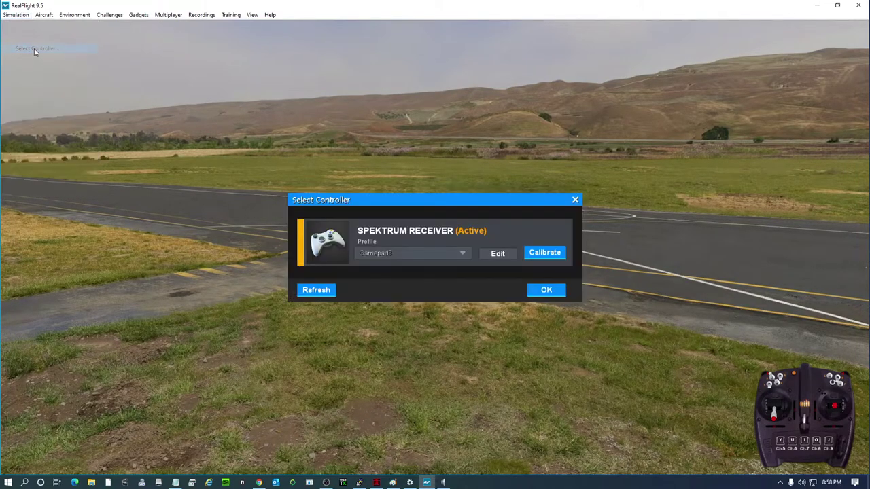
left_click(496, 255)
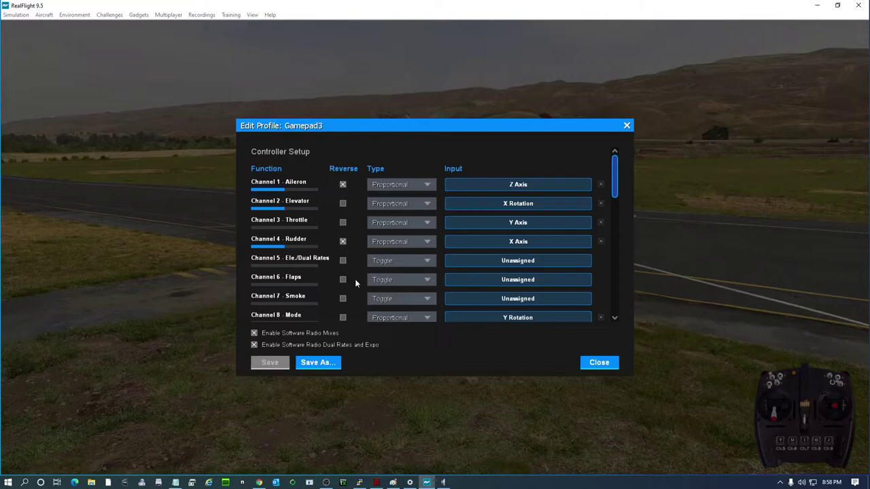
left_click(343, 260)
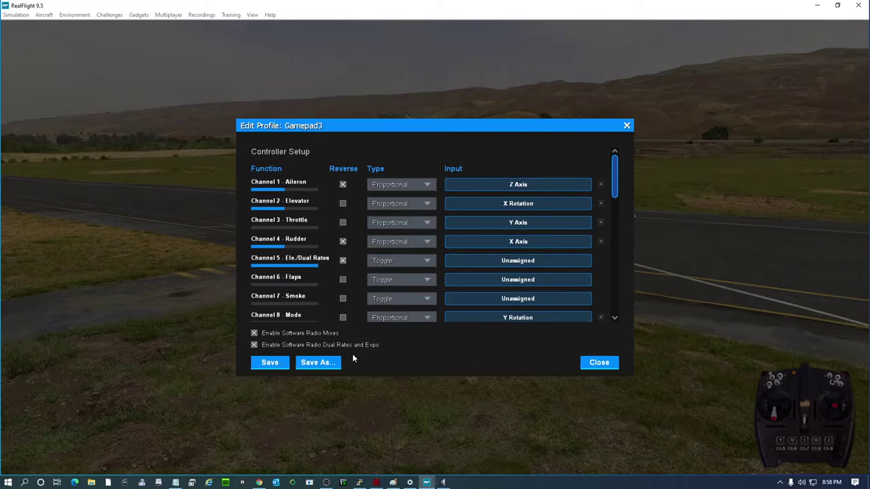
left_click(269, 363)
left_click(595, 365)
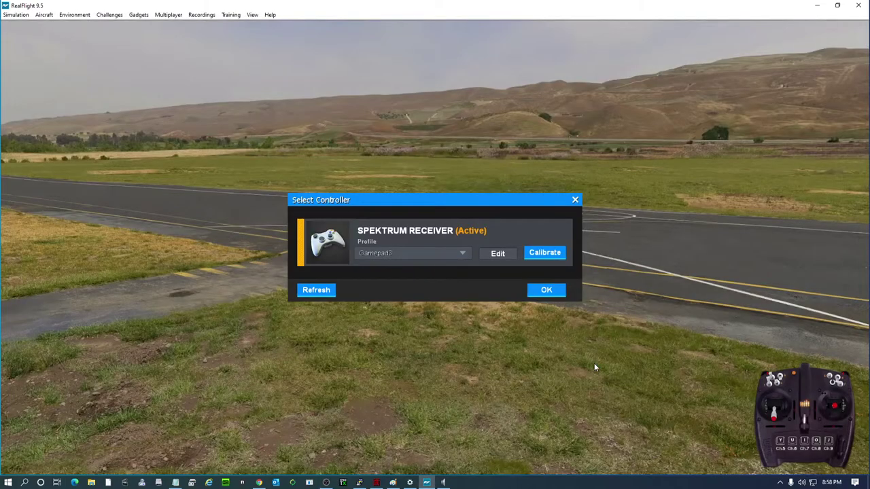
Step: Accept the controller selection, and restart RealFlight by exiting the simulator and running it again from its desktop launcher
left_click(546, 290)
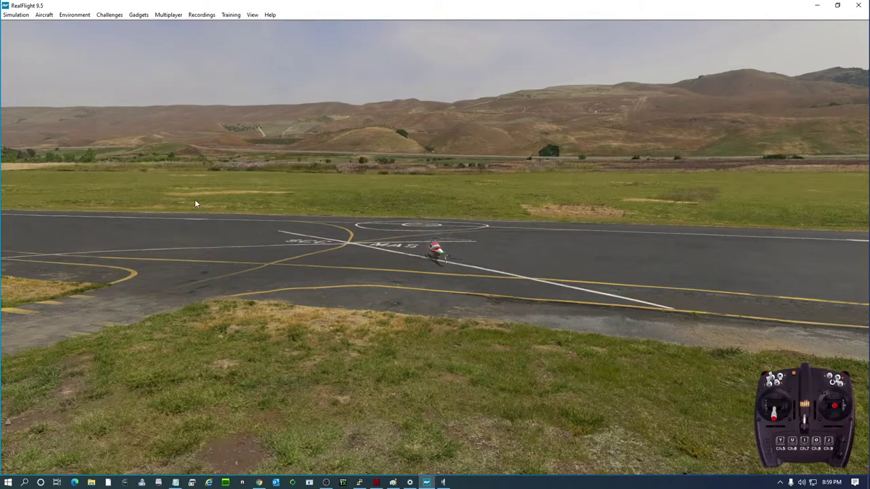
left_click(16, 14)
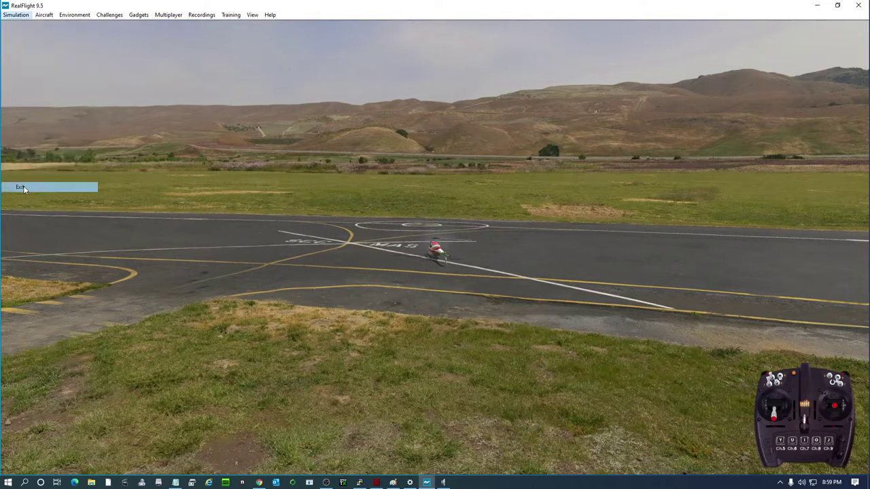
left_click(21, 187)
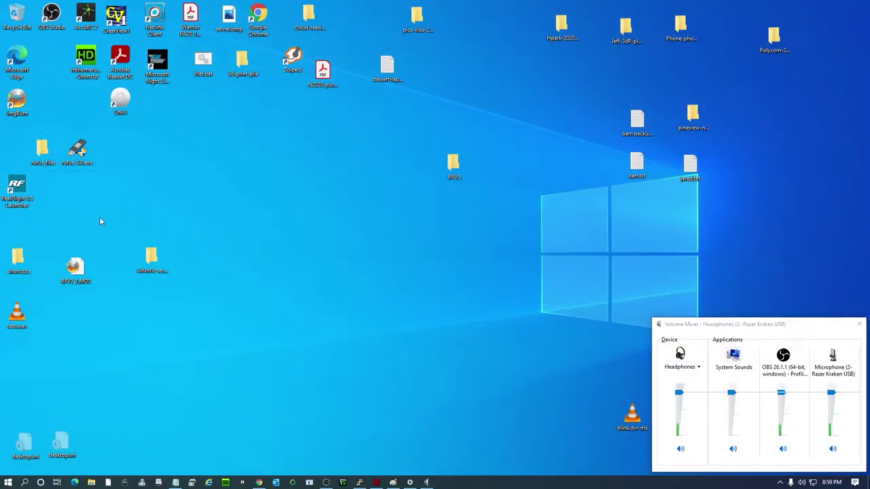
double_click(19, 186)
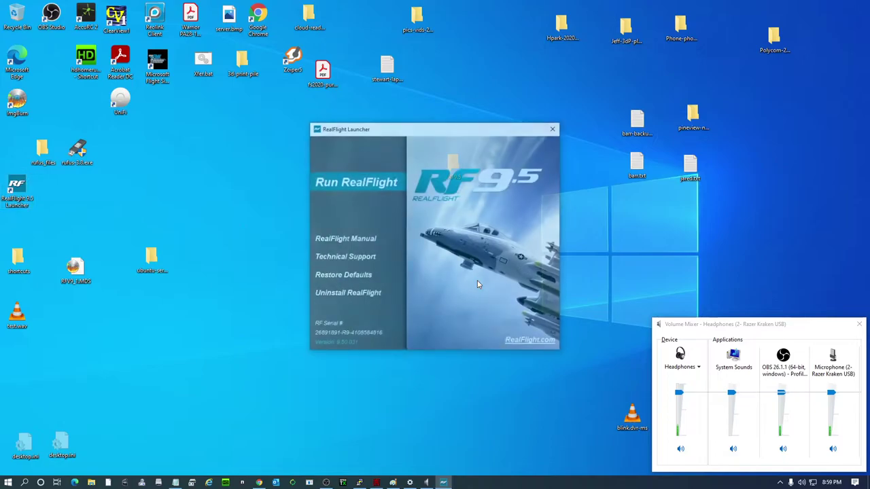
left_click(344, 184)
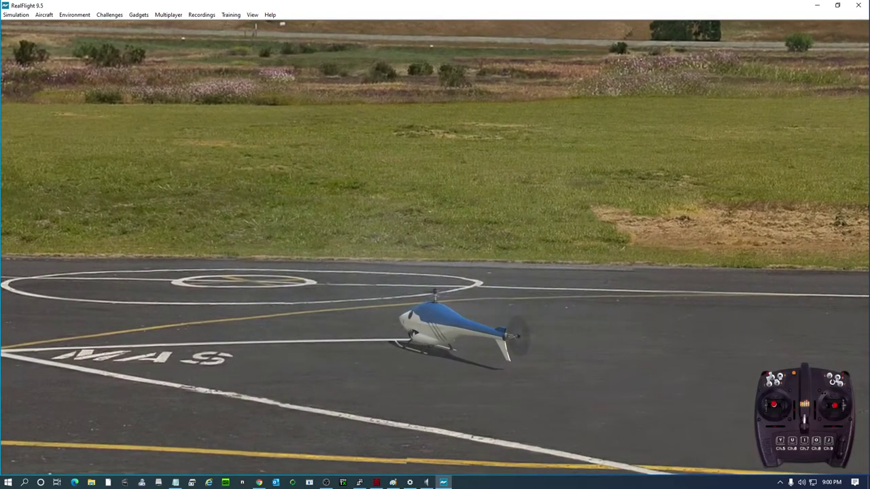
Step: Lower RealFlight 9.5's volume to 10 in the Windows volume mixer and return to the simulator
right_click(801, 482)
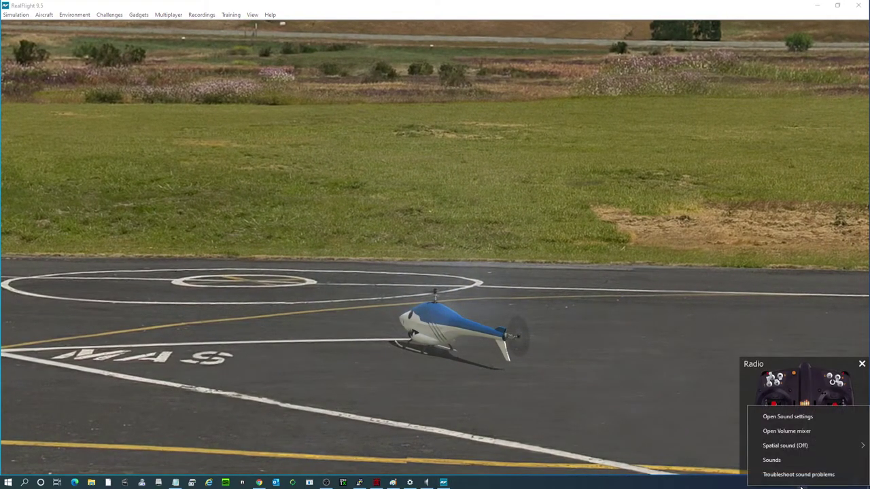
left_click(786, 430)
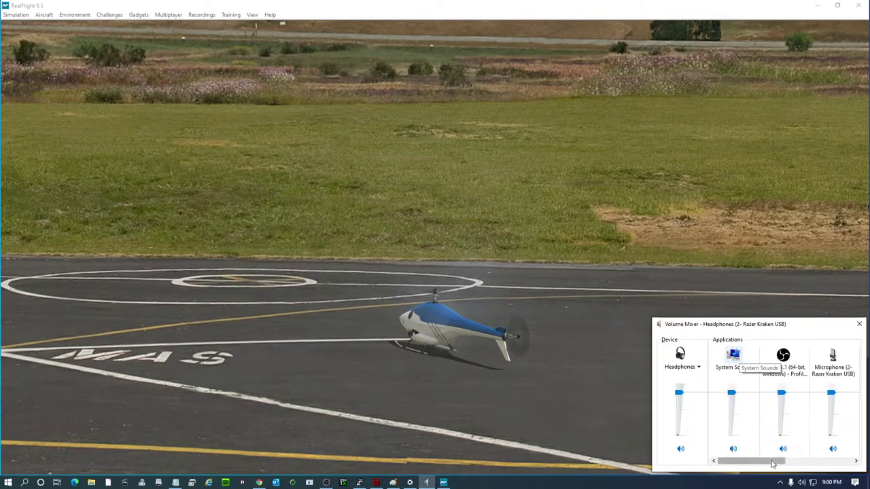
left_click_drag(769, 463, 836, 460)
left_click(831, 435)
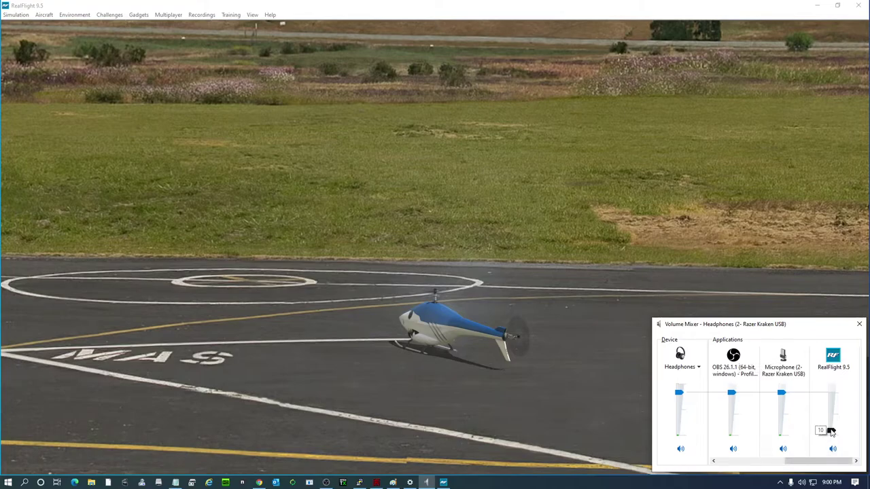
left_click(610, 440)
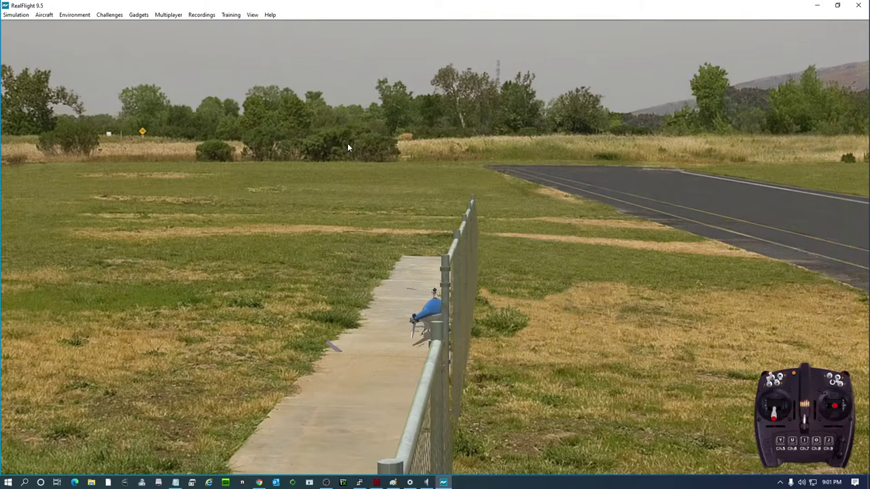
Step: Reset the crashed helicopter to the runway, and set Camera Lag to 99% in the simulation's camera settings
key("space")
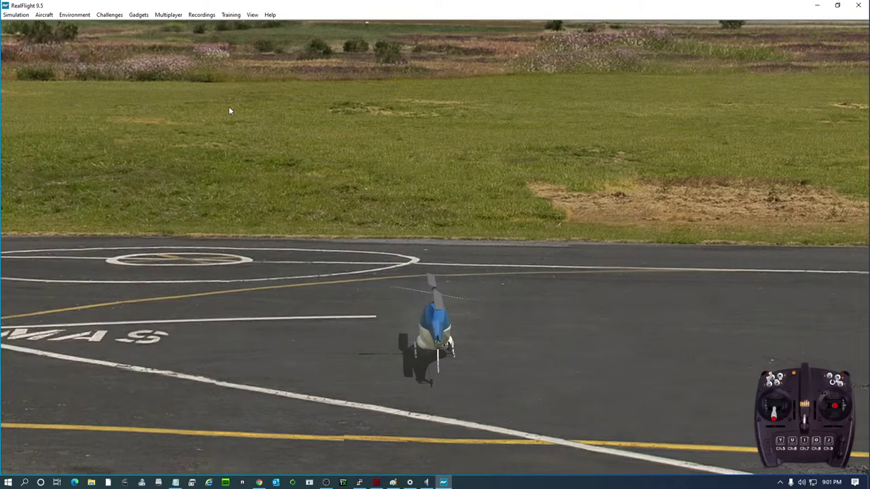
left_click(17, 19)
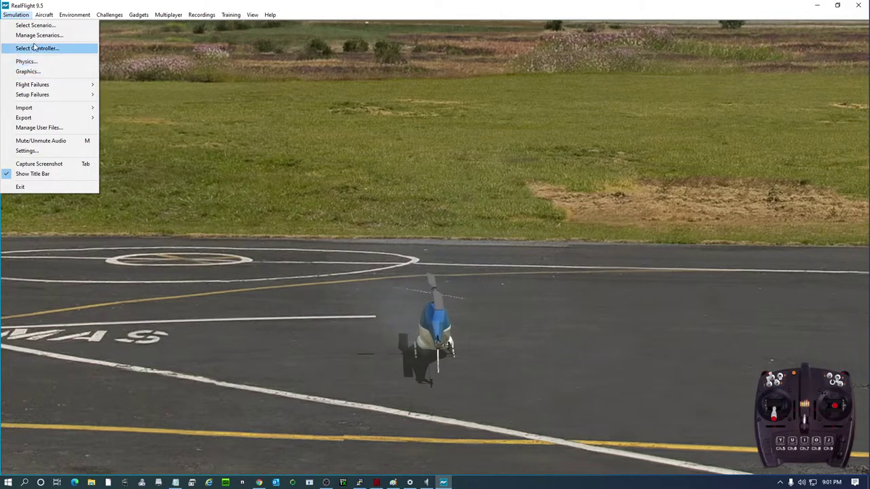
left_click(29, 150)
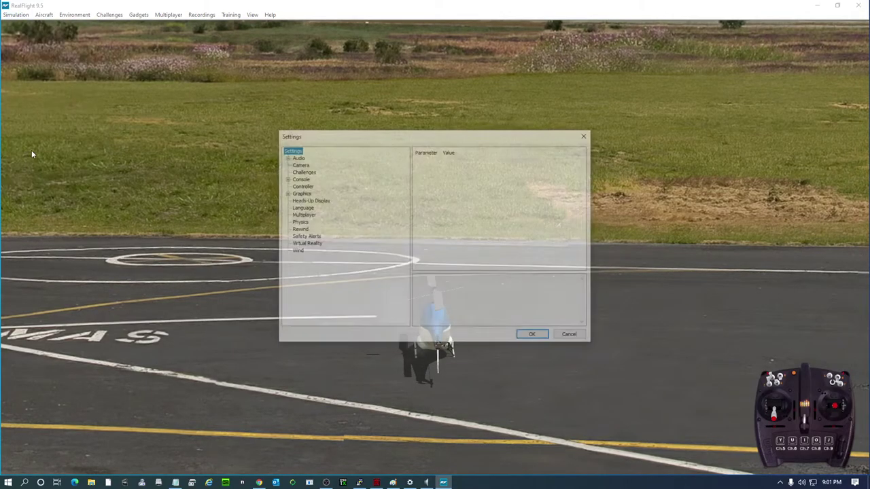
left_click(298, 165)
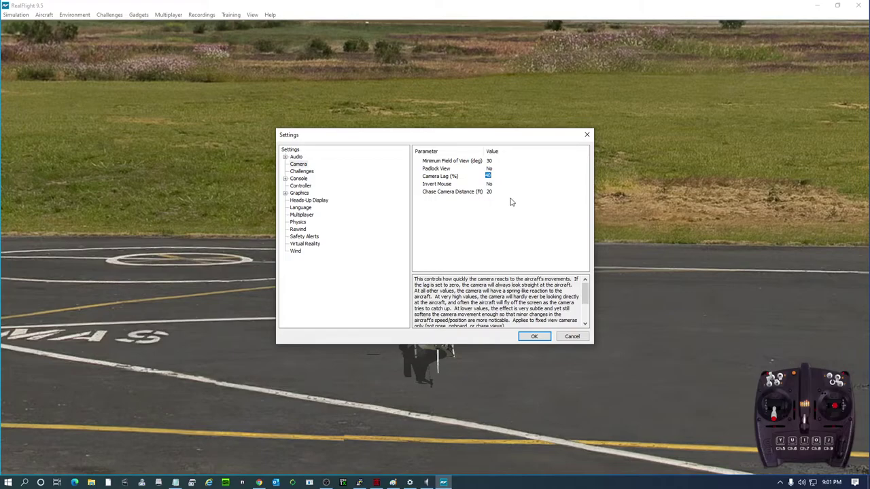
type("99")
Step: Set the camera's Minimum Field of View to 90 degrees and accept the settings
left_click(489, 161)
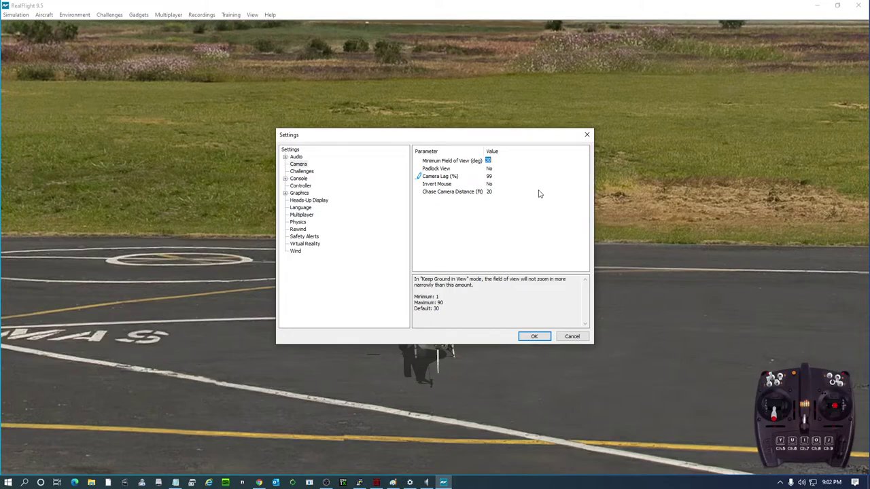
key("BackSpace")
type("90")
left_click(534, 337)
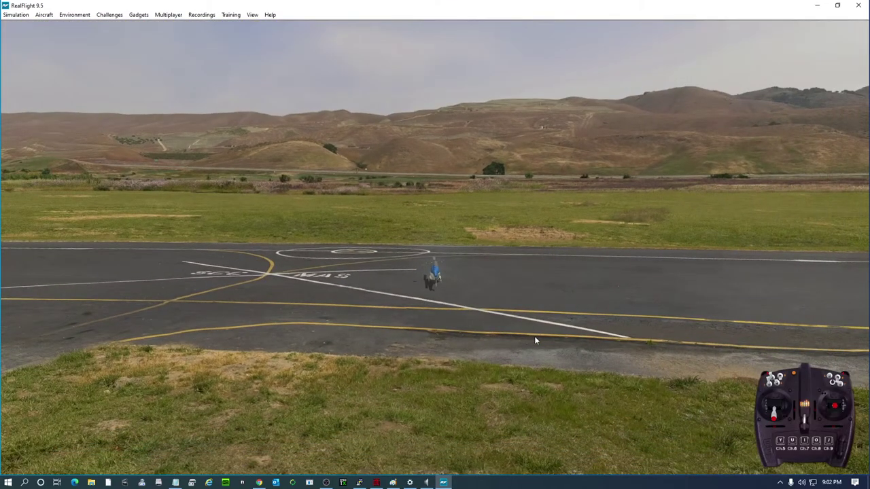
Step: Change the view's zoom type to Manual, and adjust the zoom by zooming out and slightly back in
left_click(251, 15)
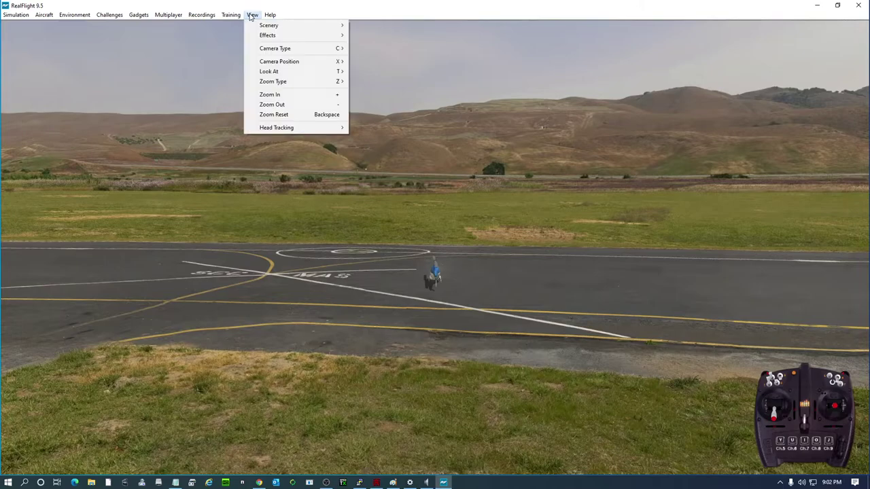
mouse_move(288, 82)
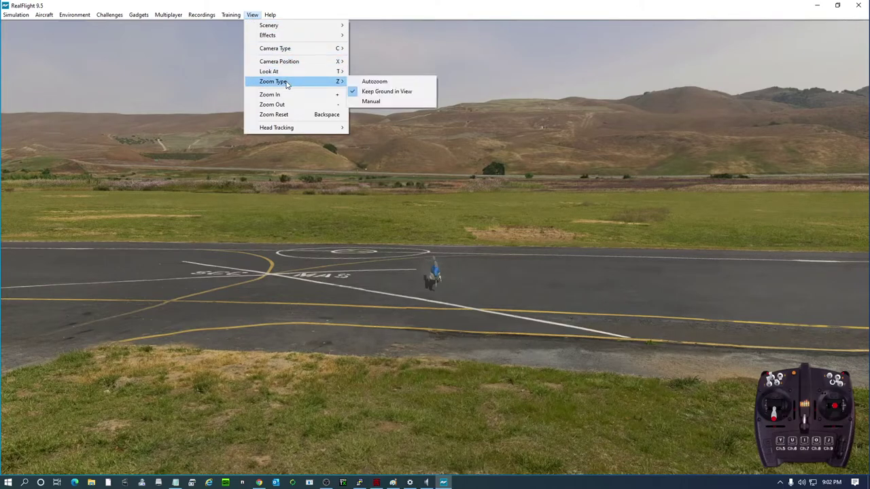
left_click(372, 101)
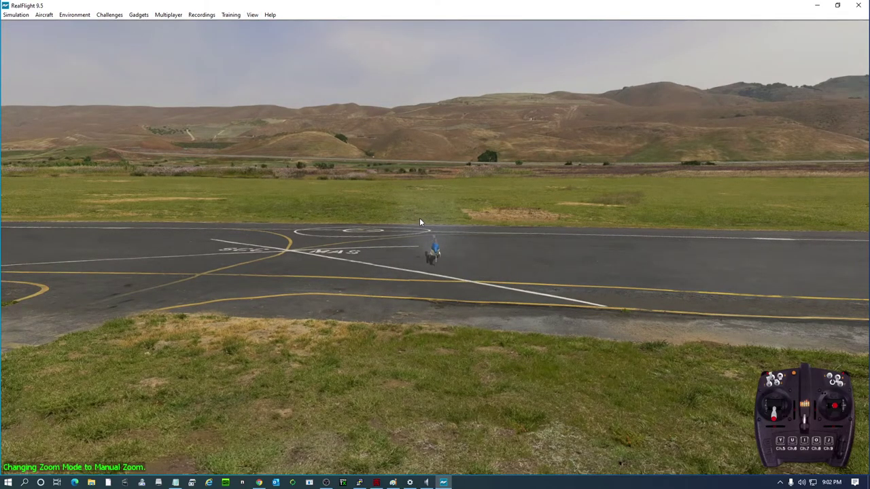
key("minus")
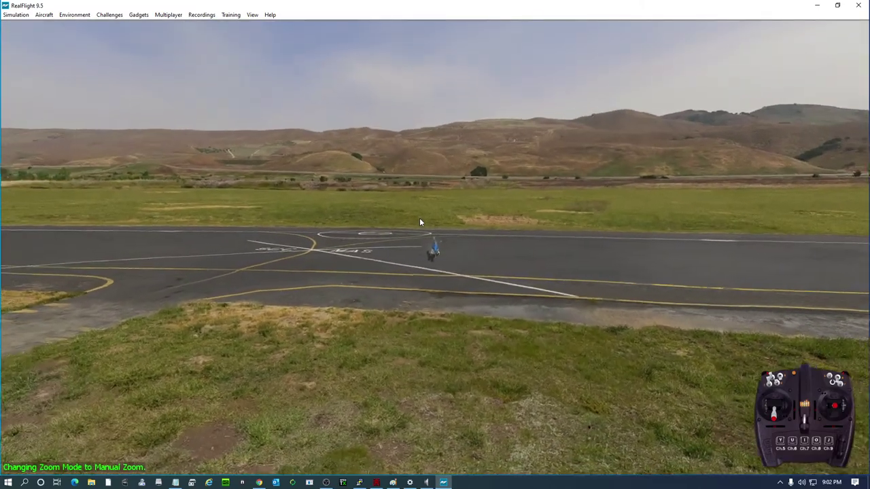
key("plus")
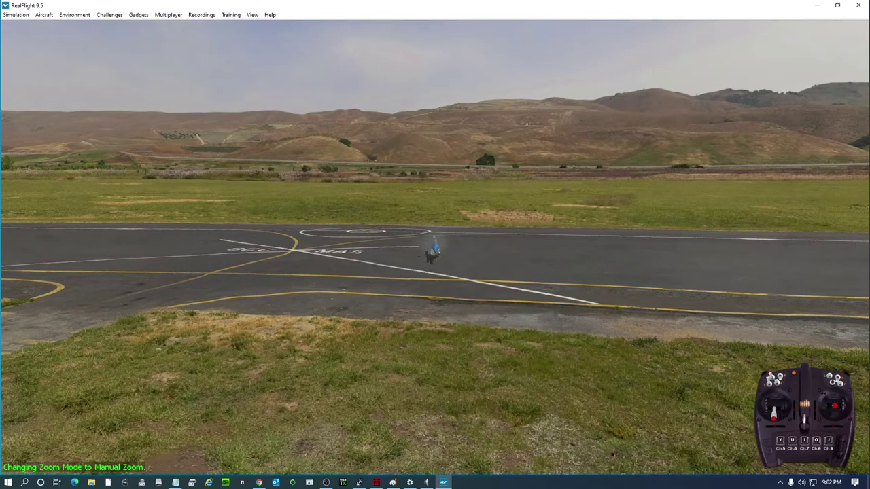